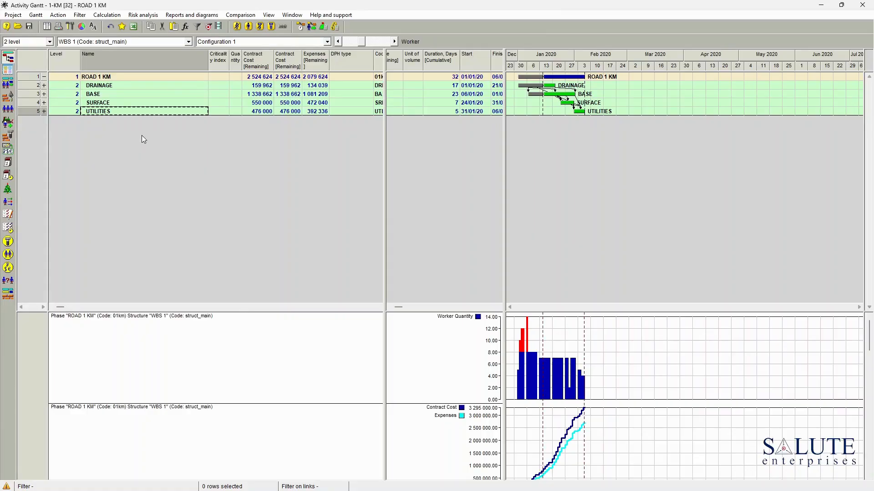
# - Expand the ROAD 1 KM Gantt chart to the Activities level and on to the Resources level to view the assigned crews
pyautogui.click(50, 42)
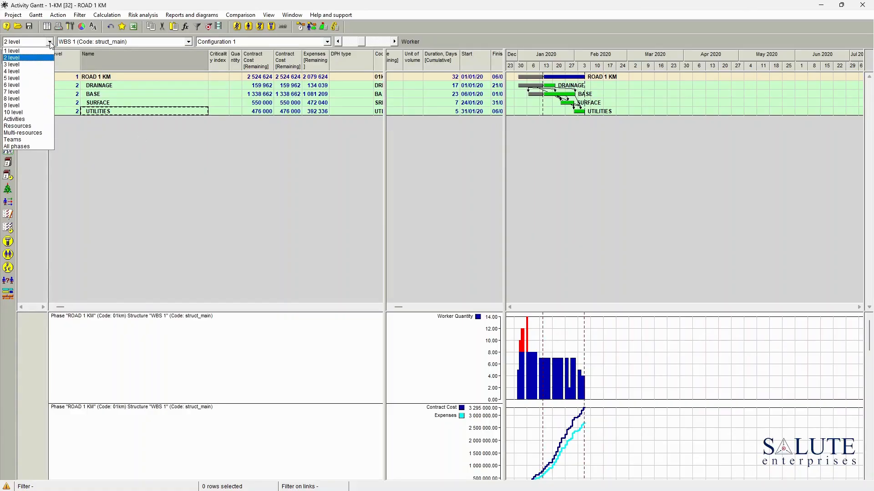
pyautogui.click(32, 119)
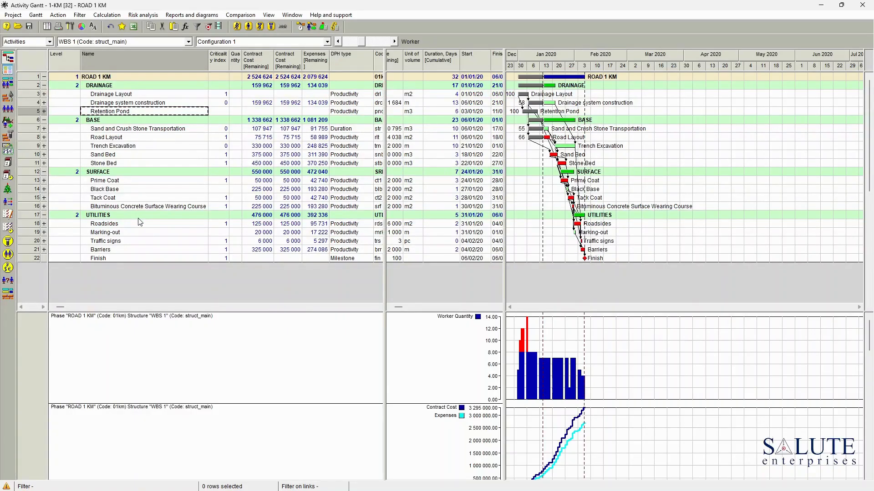
pyautogui.click(50, 42)
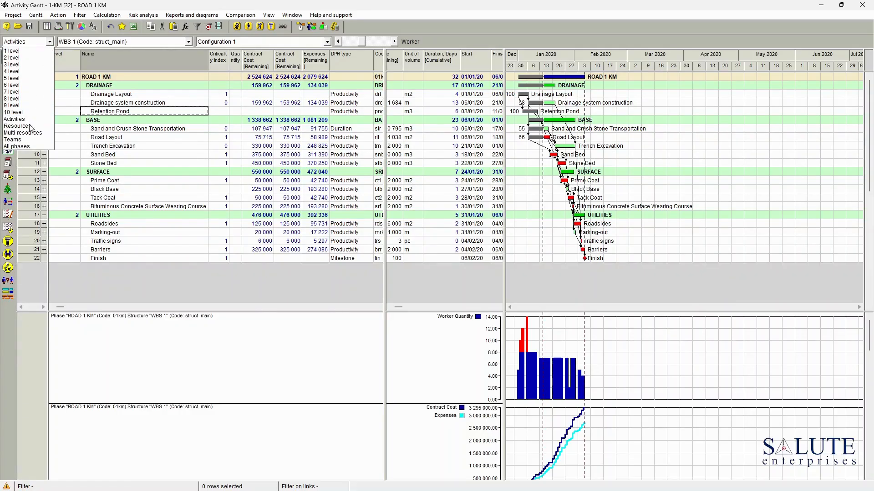
pyautogui.click(28, 129)
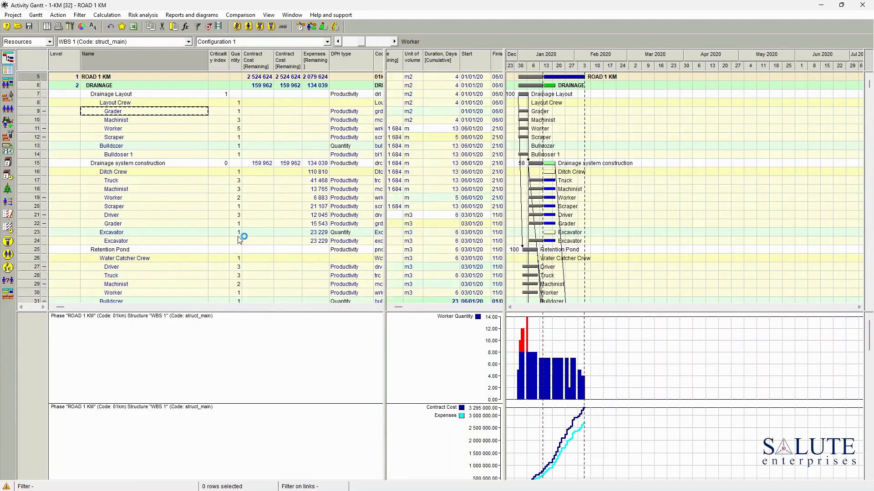
pyautogui.scroll(-18, 241, 238)
pyautogui.scroll(18, 238, 234)
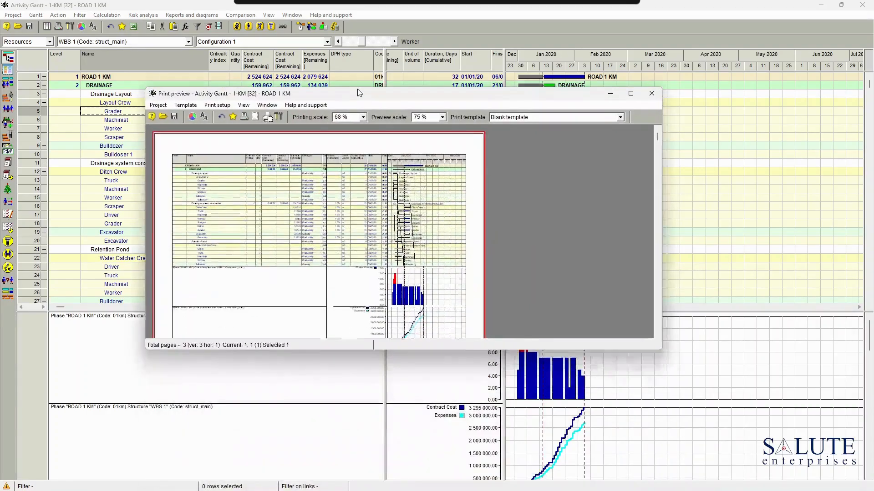
# - Open the Gantt chart's print preview in a maximized window and enlarge the preview scale to 150%
pyautogui.click(622, 87)
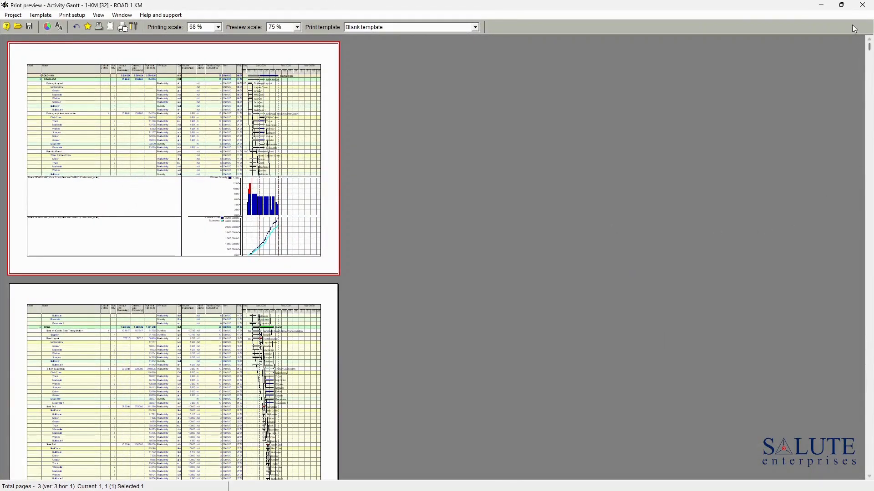
pyautogui.moveTo(870, 51); pyautogui.dragTo(852, 9)
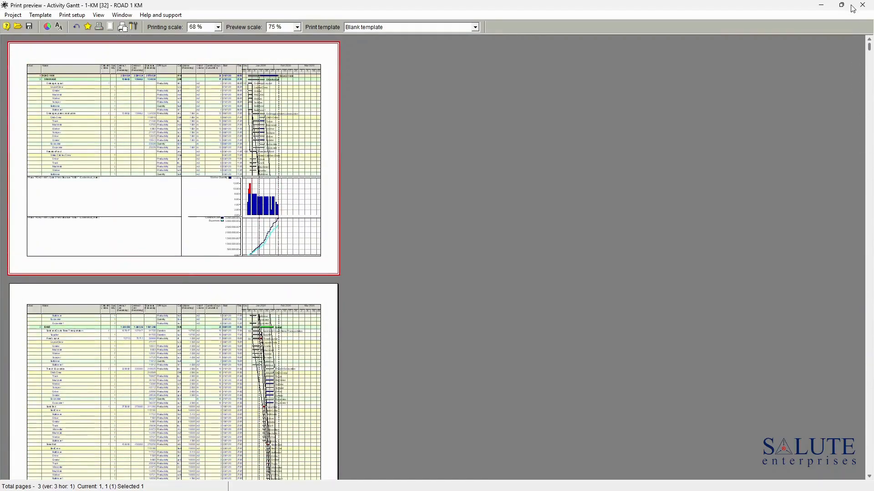
pyautogui.click(298, 28)
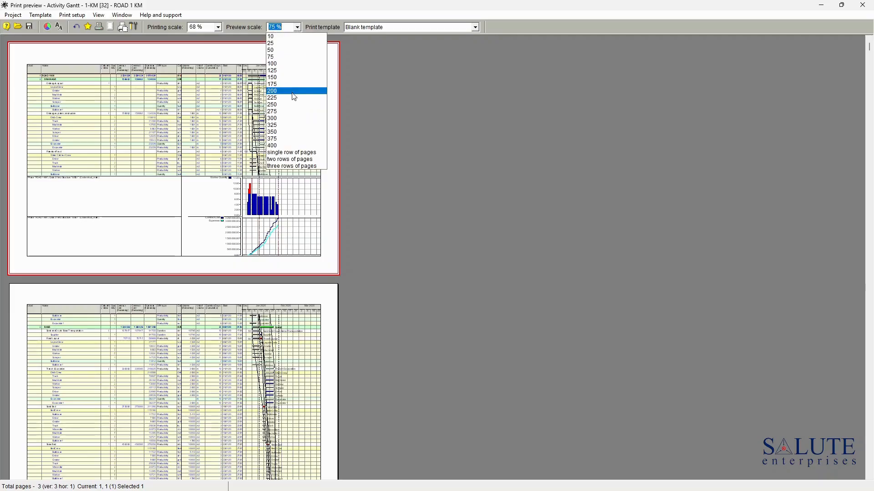
pyautogui.click(282, 60)
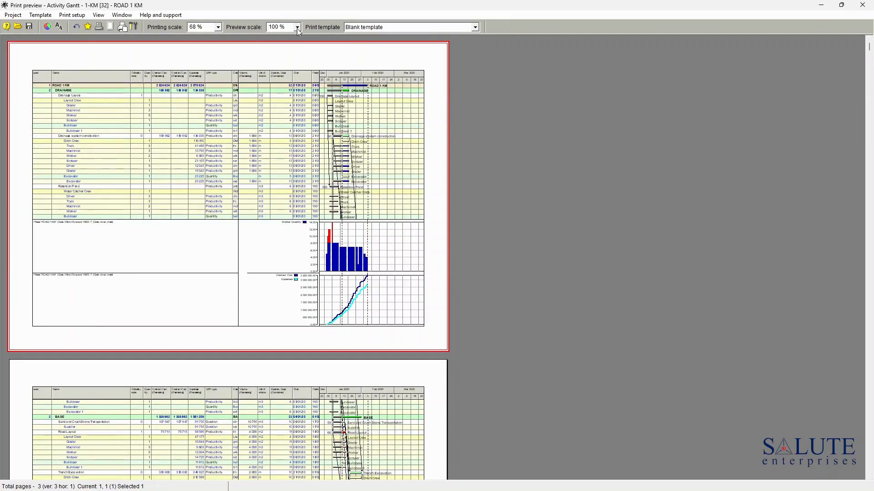
pyautogui.click(298, 28)
pyautogui.click(278, 78)
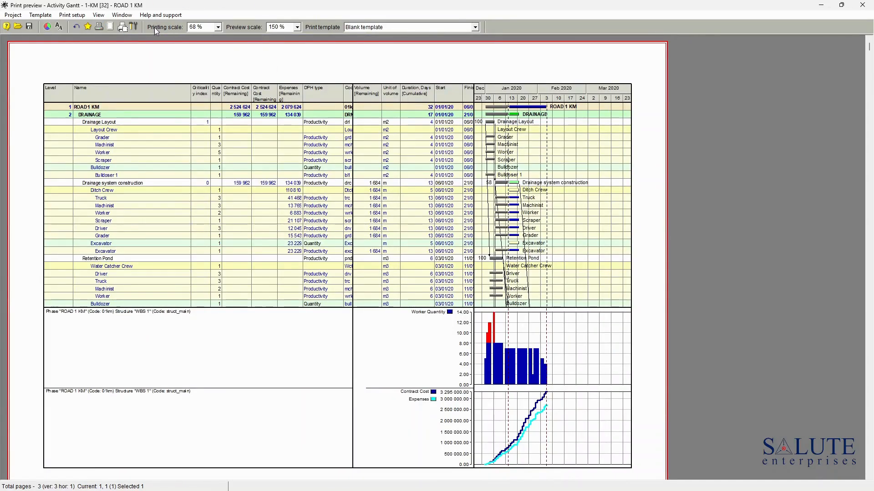
# - Try a printing scale of 100% and set it to 80%
pyautogui.click(218, 27)
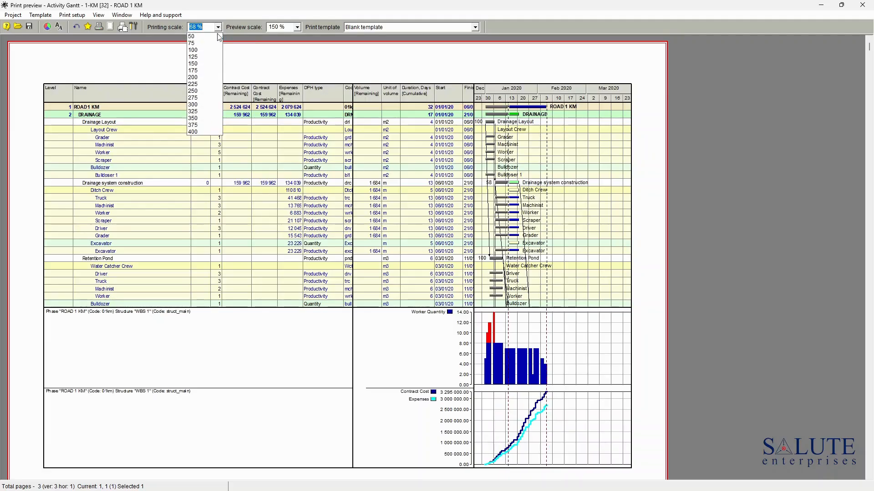
pyautogui.click(206, 54)
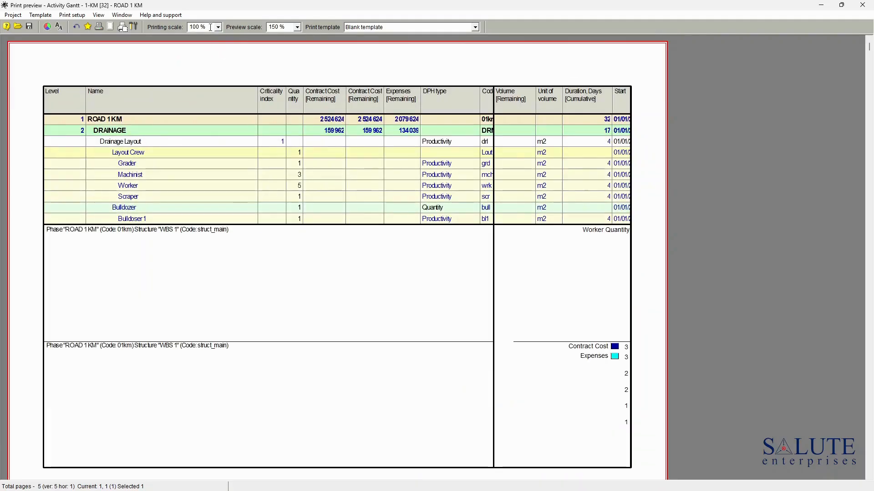
pyautogui.doubleClick(211, 27)
pyautogui.write('80')
pyautogui.press('Return')
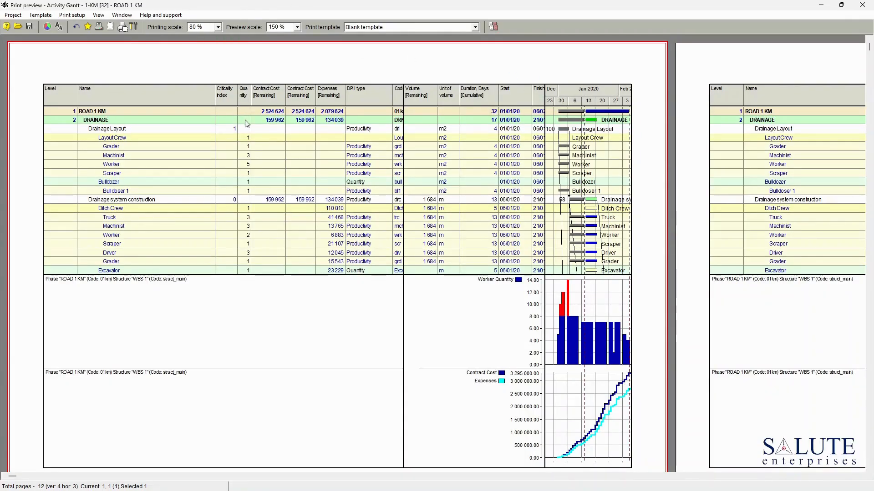
# - In the print settings, fit the printout to 1 page wide and 3 pages tall and apply it
pyautogui.click(134, 28)
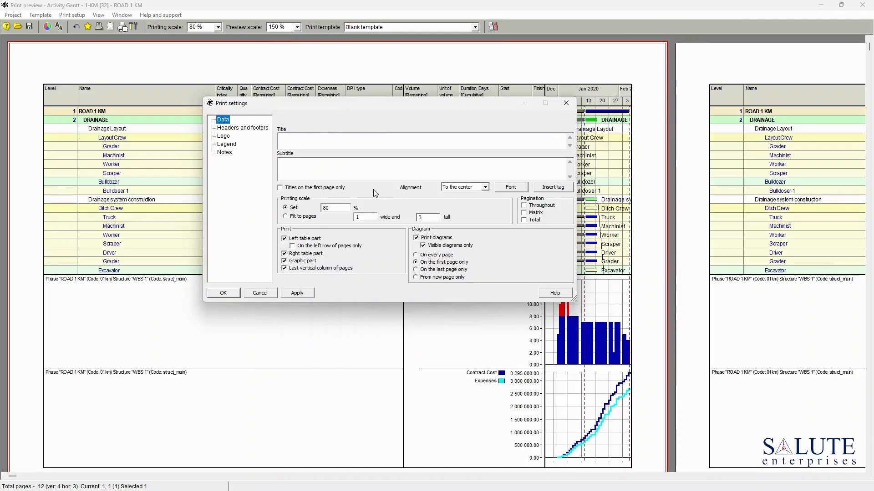
pyautogui.click(294, 217)
pyautogui.click(296, 294)
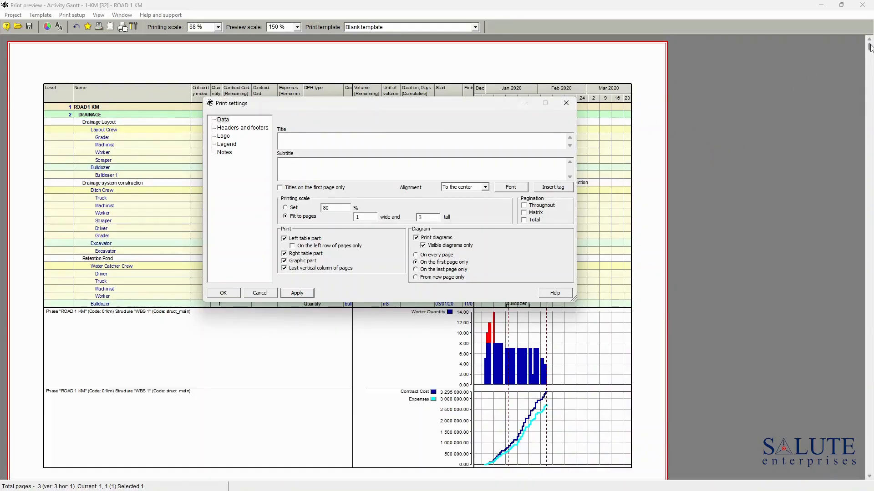
pyautogui.moveTo(870, 48)
pyautogui.mouseDown()
pyautogui.moveTo(866, 351)
pyautogui.moveTo(869, 43)
pyautogui.mouseUp()
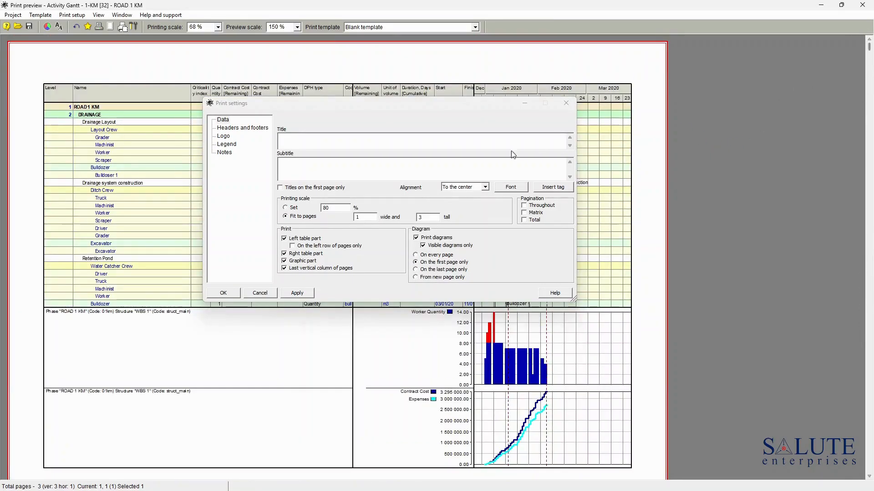
# - Set the print title to "<<ProjName>> Schedule" using the project name tag, keep it centred and apply it
pyautogui.click(323, 144)
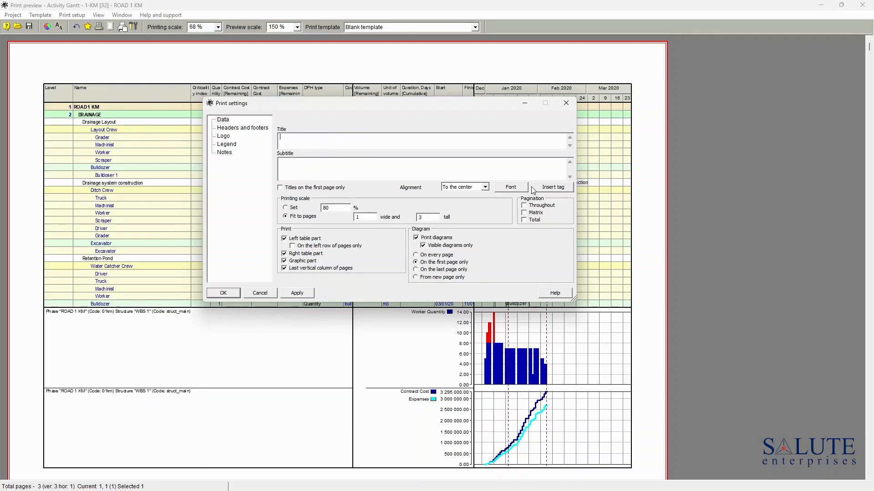
pyautogui.click(547, 190)
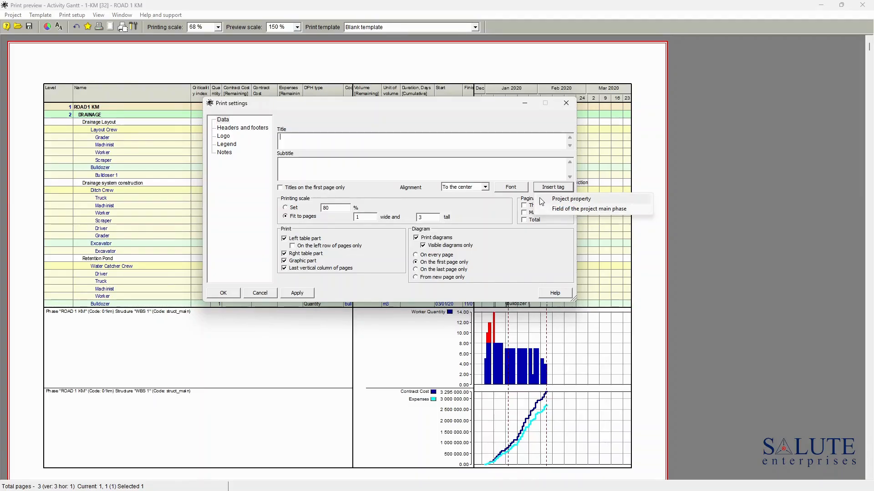
pyautogui.click(576, 200)
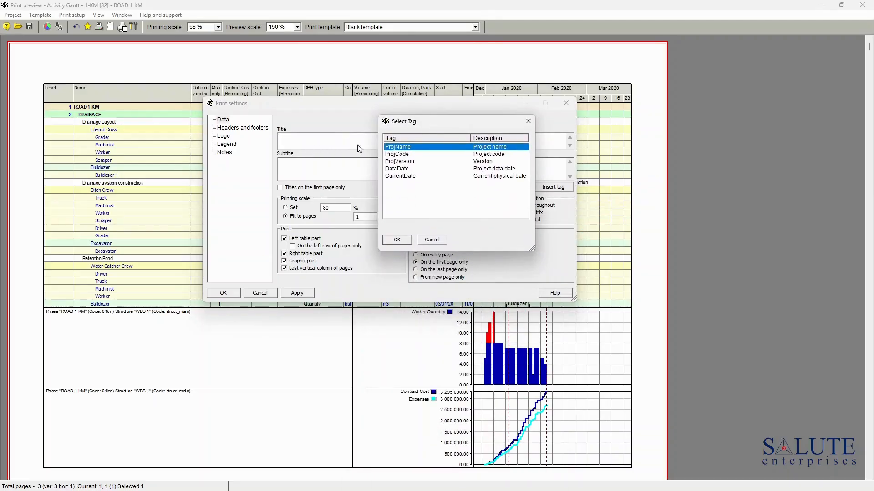
pyautogui.doubleClick(406, 148)
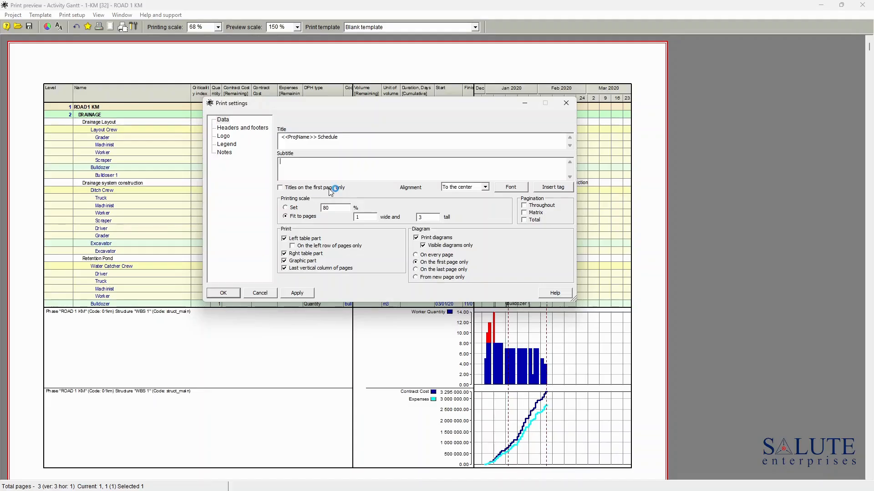
pyautogui.click(283, 188)
pyautogui.click(301, 188)
pyautogui.click(486, 188)
pyautogui.click(486, 188)
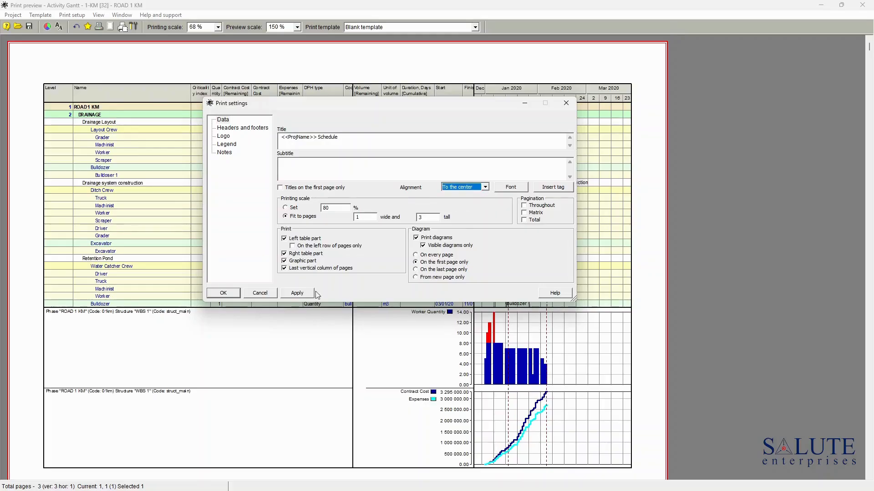
pyautogui.click(296, 293)
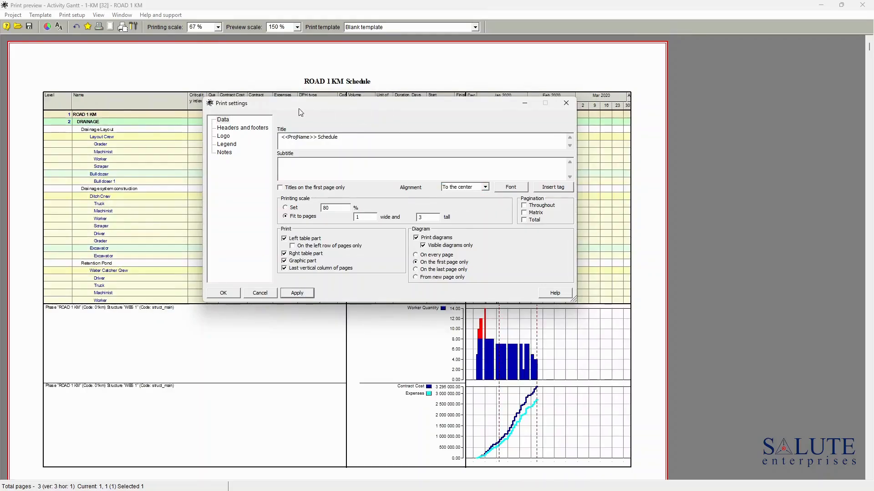
# - Enable the Throughout and Total pagination options for the printout and apply them
pyautogui.click(323, 168)
pyautogui.click(524, 220)
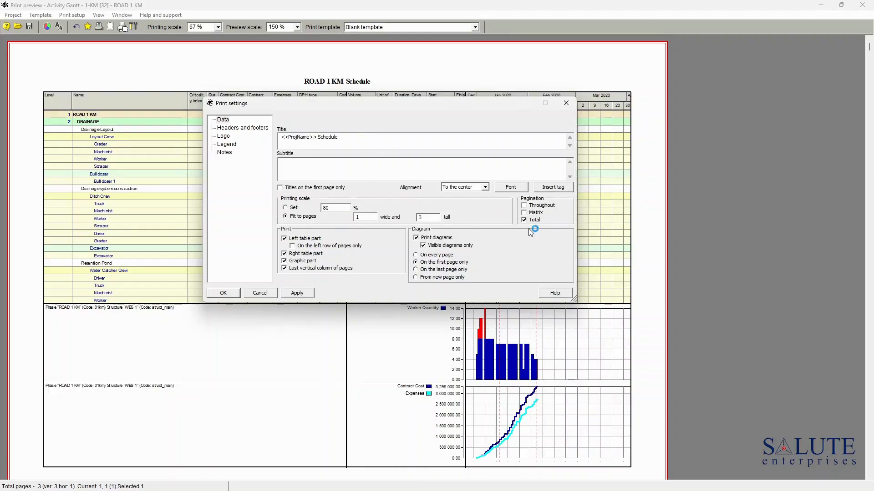
pyautogui.click(305, 293)
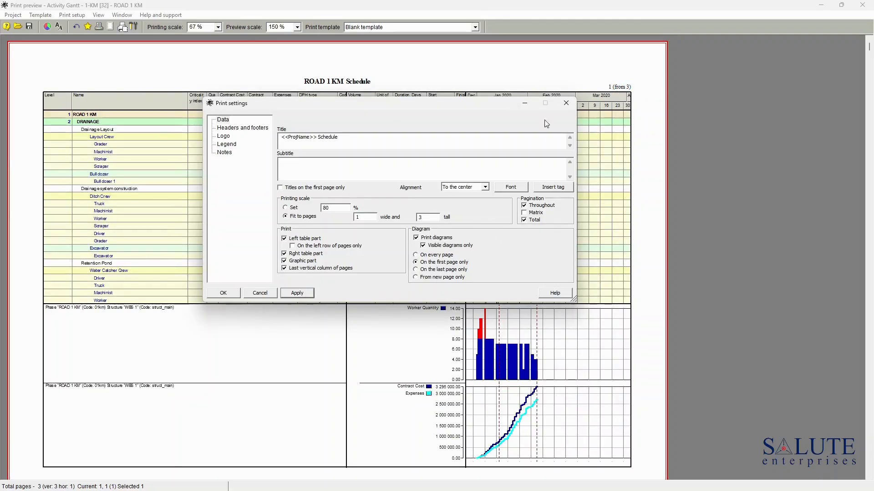
pyautogui.click(310, 291)
pyautogui.click(308, 296)
# - Configure the printout with one header section and three footer sections
pyautogui.click(225, 128)
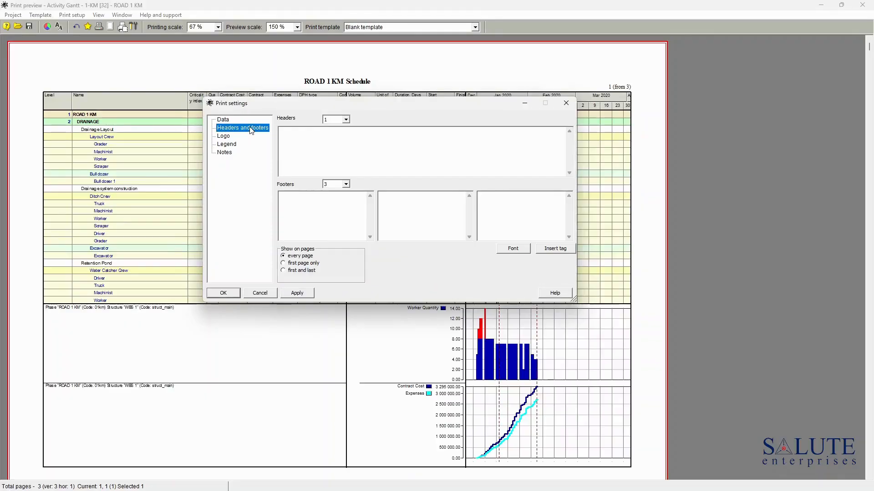
pyautogui.click(346, 119)
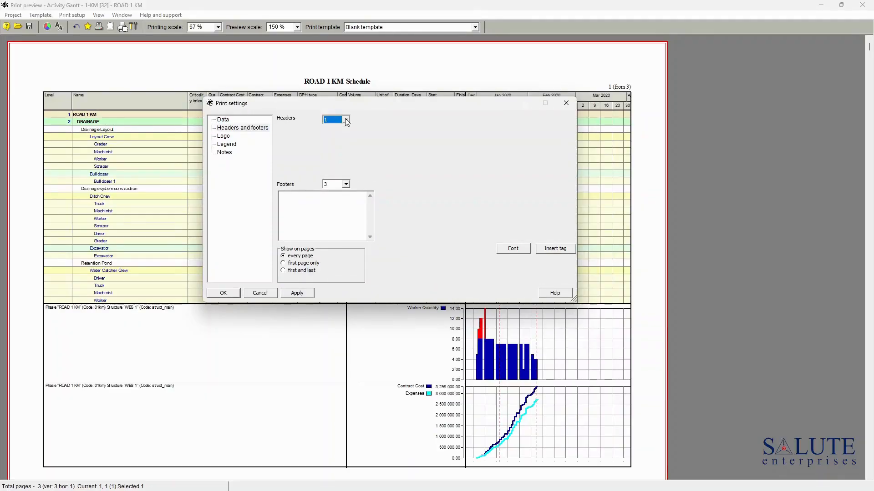
pyautogui.click(346, 128)
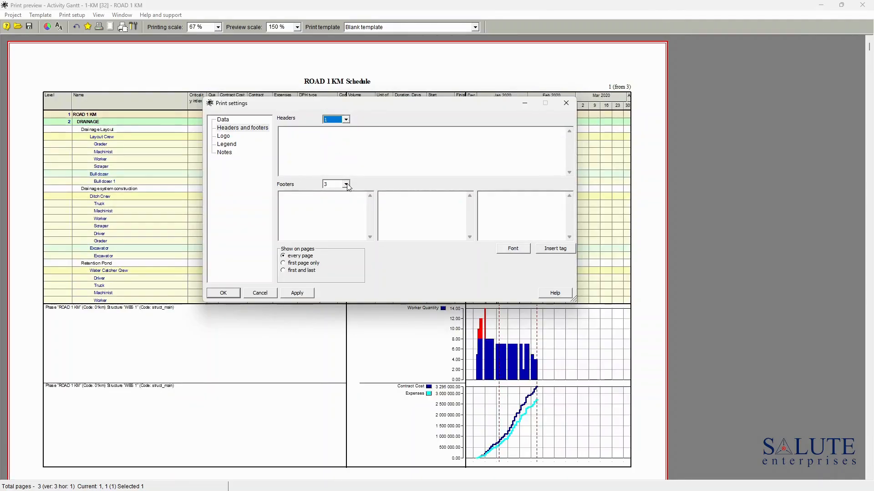
pyautogui.click(346, 184)
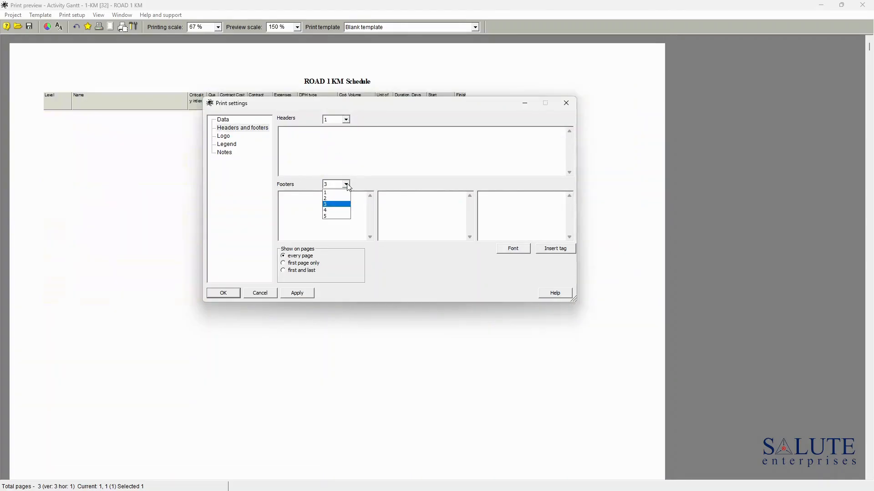
pyautogui.click(330, 204)
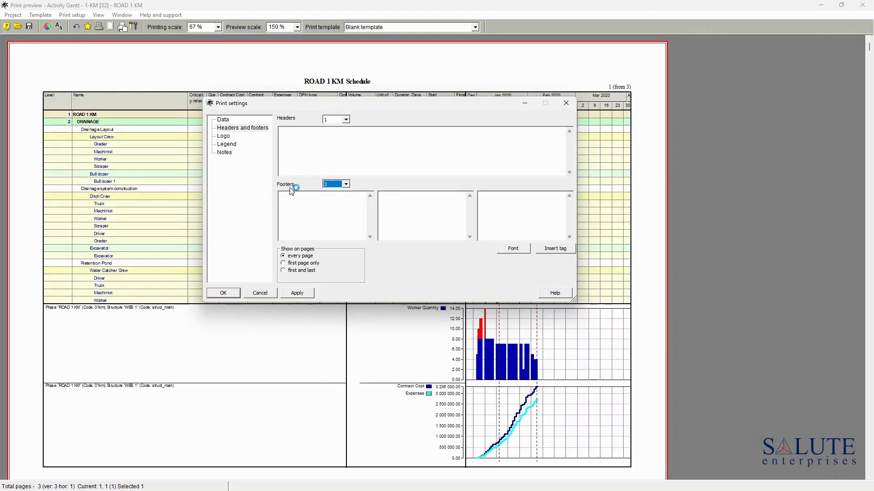
# - Fill the first footer section with "Data Date: <<DataDate>>" using the project data date tag
pyautogui.click(316, 202)
pyautogui.click(557, 249)
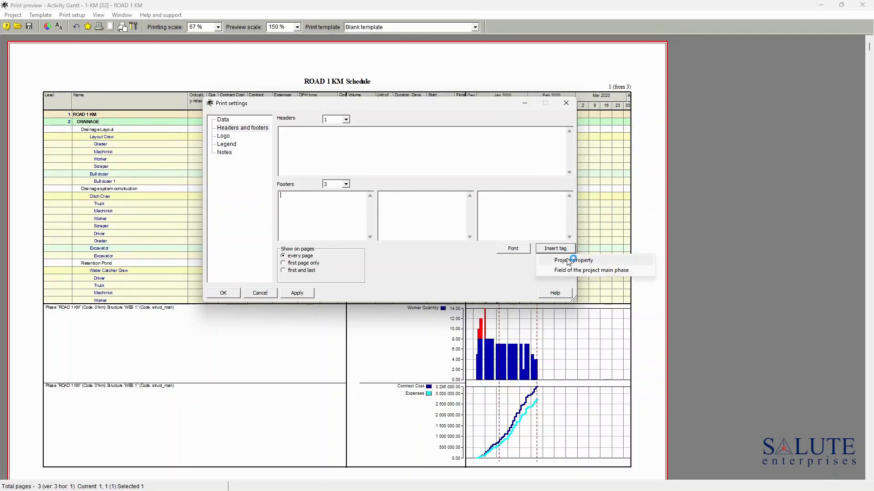
pyautogui.click(574, 261)
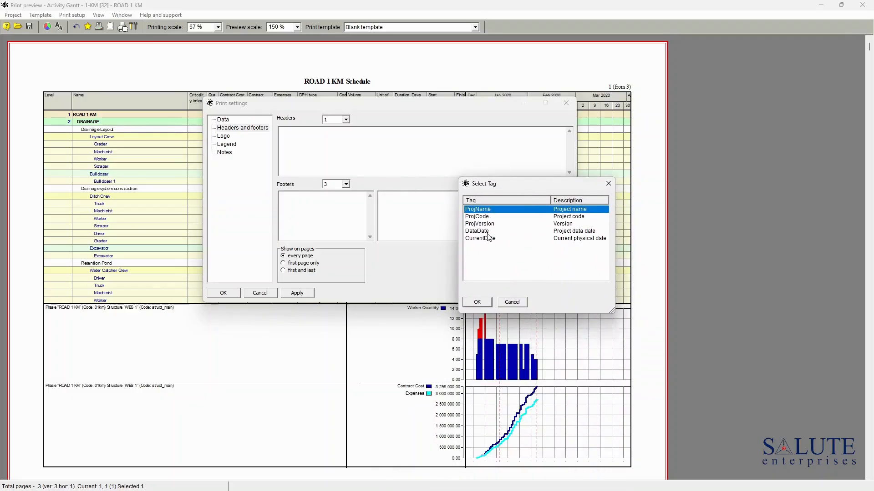
pyautogui.doubleClick(486, 233)
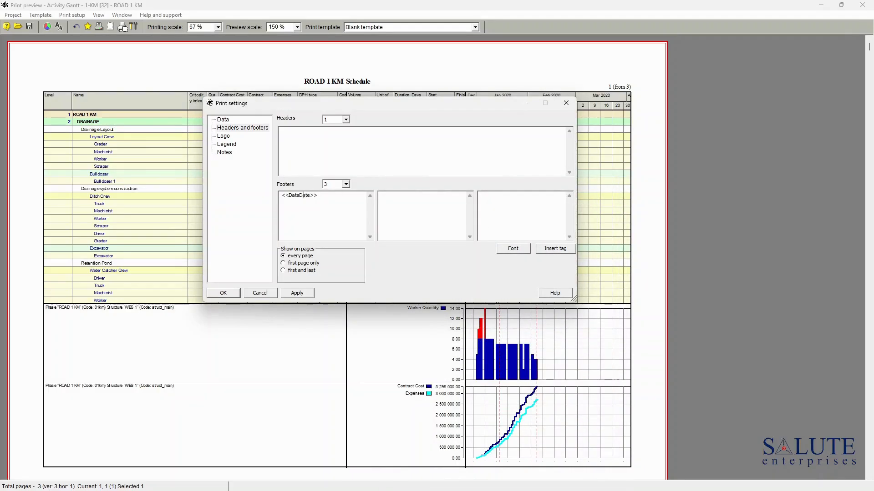
pyautogui.press('Home')
pyautogui.write('Data')
pyautogui.write(' Date')
pyautogui.write(':')
# - Fill the third footer section with "Version: <<ProjVersion>>" using the project version tag and apply the footers
pyautogui.write('V')
pyautogui.click(556, 249)
pyautogui.click(571, 264)
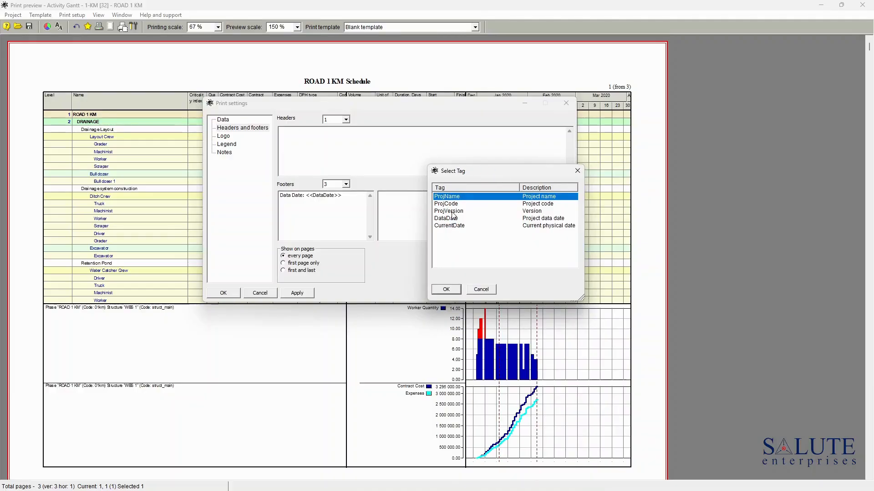
pyautogui.click(453, 212)
pyautogui.click(452, 292)
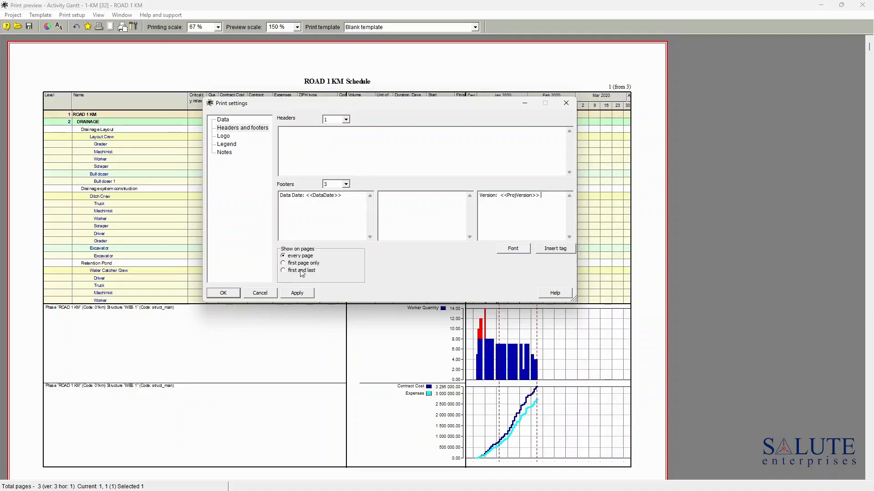
pyautogui.click(307, 295)
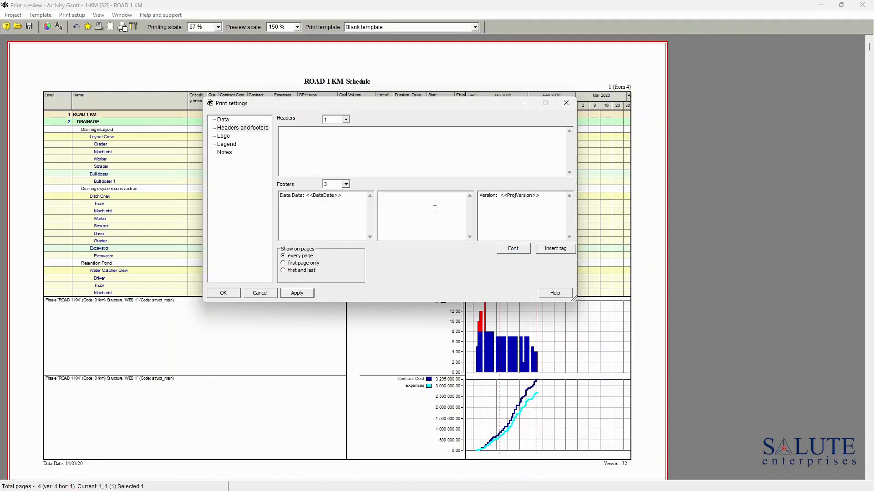
# - Add the logo file Salute_Enterprises_Logo_small.jpg to the printout and apply it
pyautogui.moveTo(548, 198); pyautogui.dragTo(474, 198)
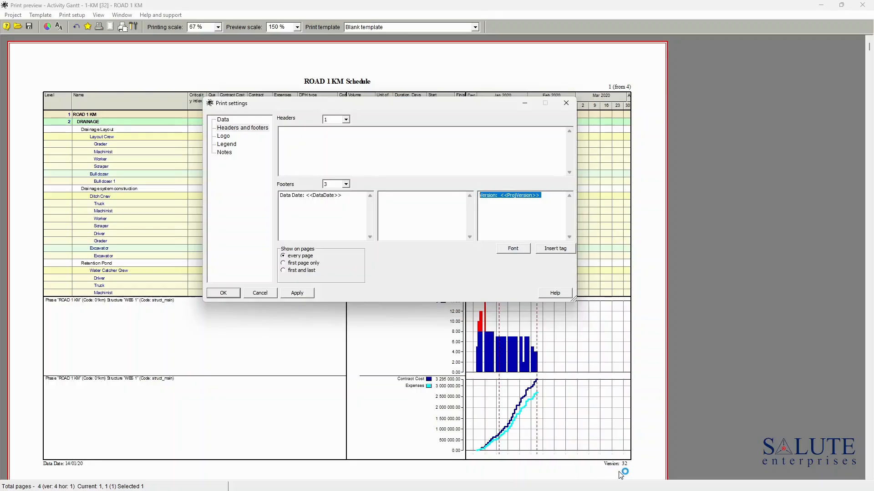
pyautogui.click(224, 136)
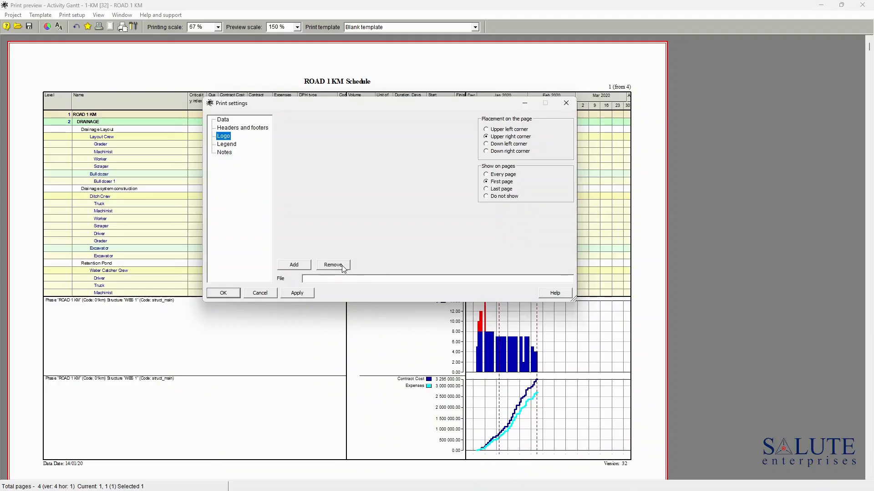
pyautogui.click(294, 265)
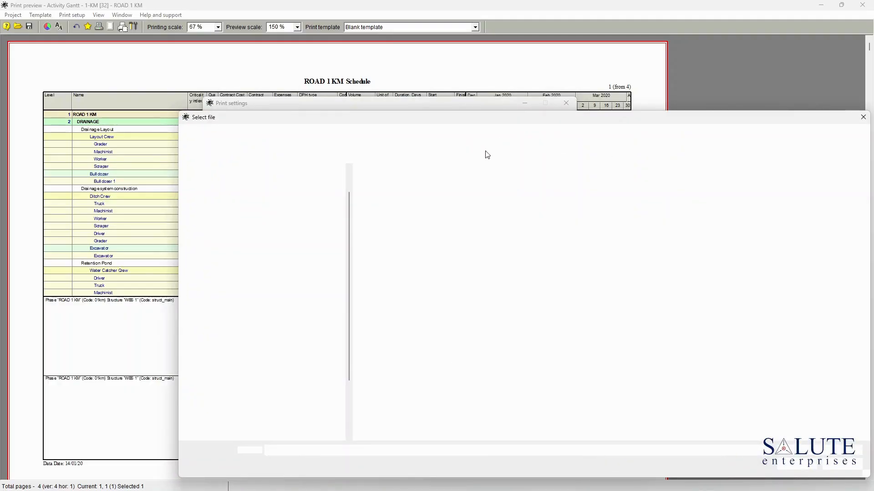
pyautogui.doubleClick(586, 210)
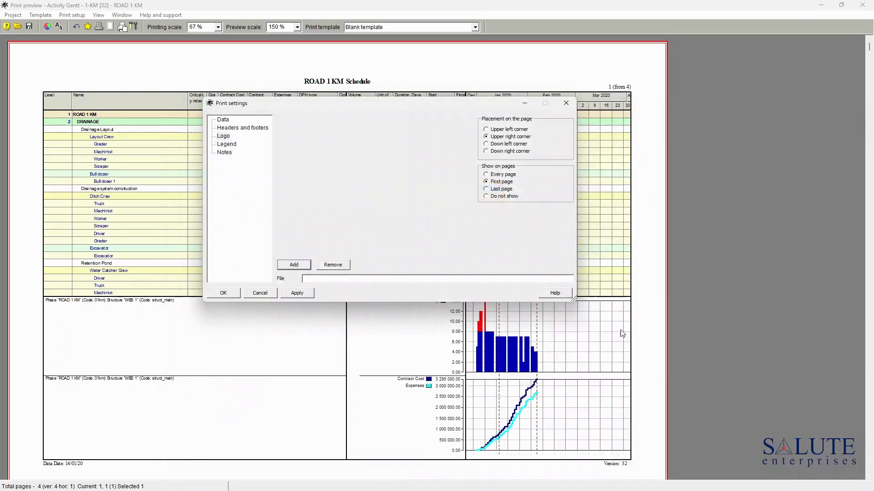
pyautogui.click(299, 293)
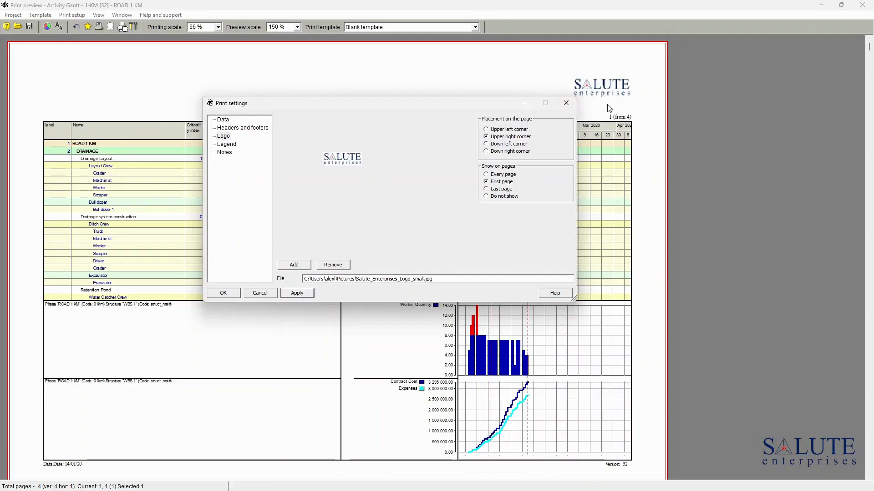
# - Place the logo in the upper left corner, show it on every page, and apply the settings
pyautogui.click(502, 130)
pyautogui.click(297, 293)
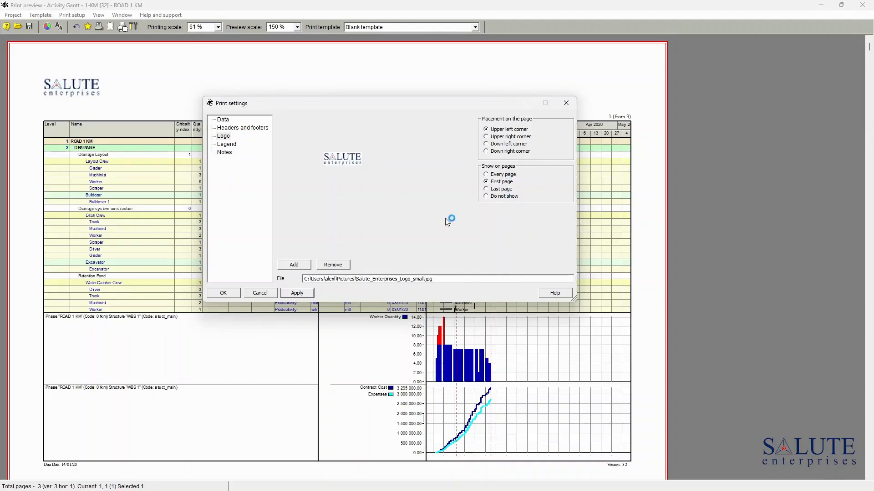
pyautogui.click(506, 197)
pyautogui.click(298, 294)
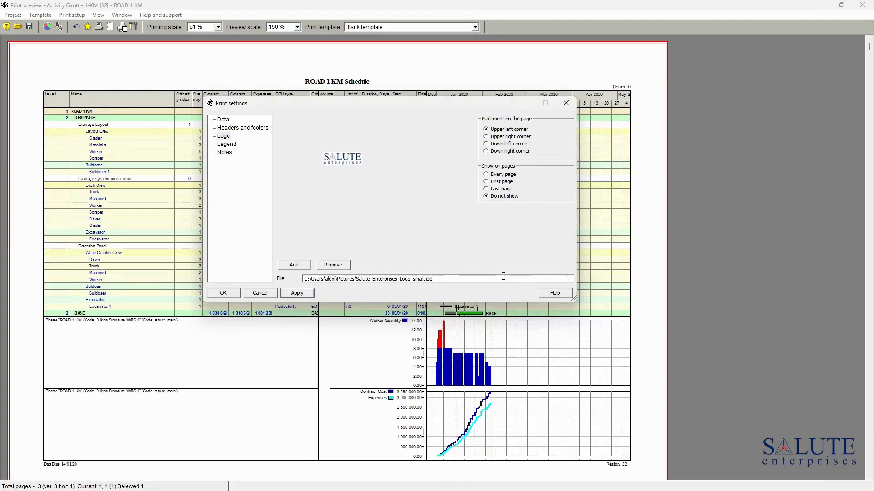
pyautogui.click(500, 175)
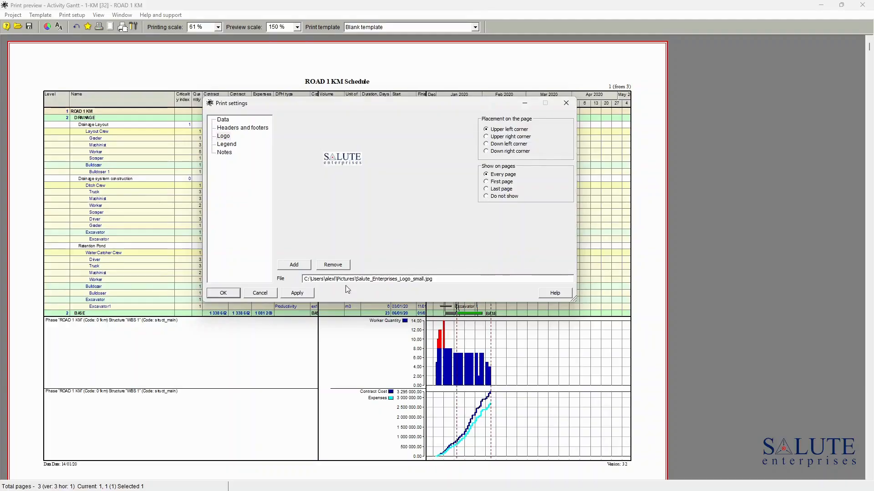
pyautogui.click(305, 294)
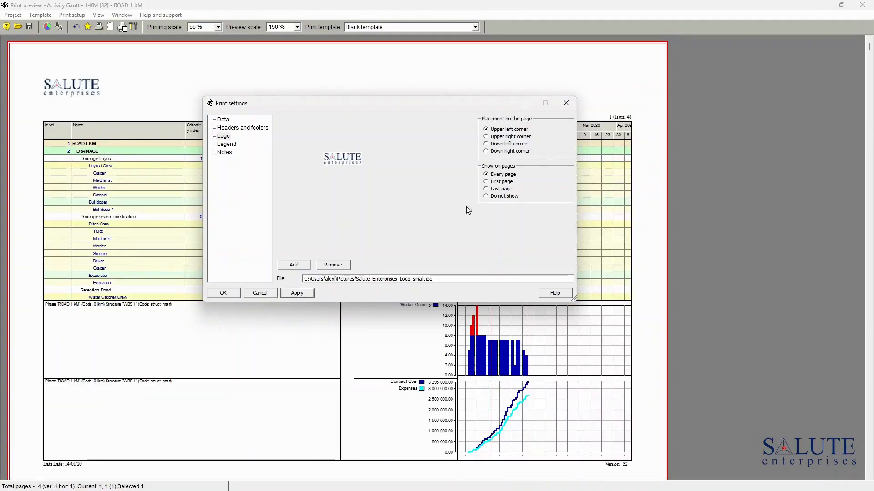
# - Show the manually set up legend on every page and apply the change
pyautogui.click(228, 146)
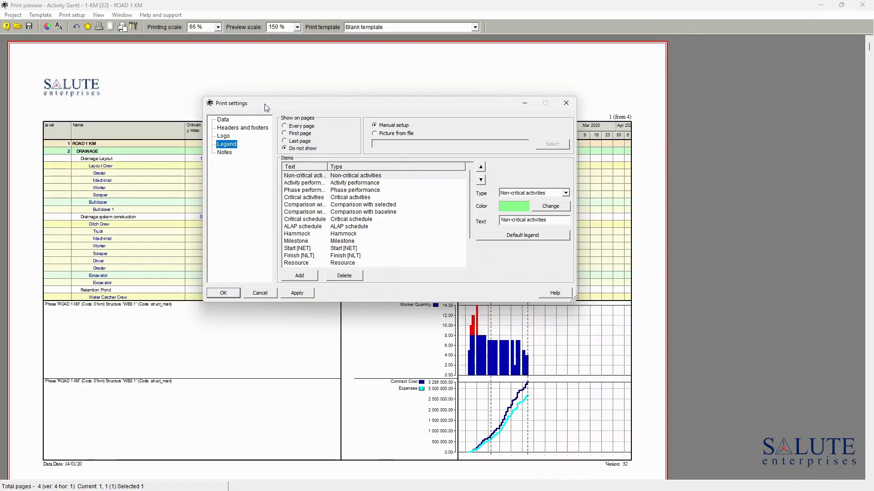
pyautogui.moveTo(267, 105); pyautogui.dragTo(263, 201)
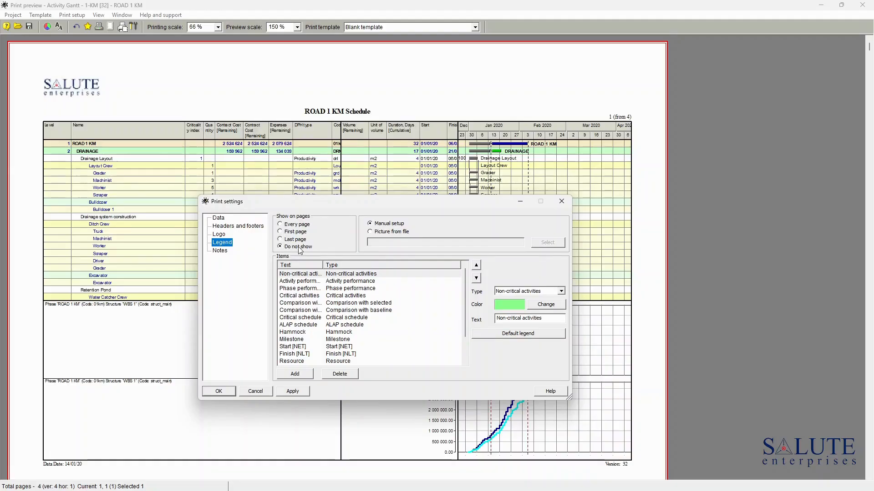
pyautogui.click(288, 225)
pyautogui.click(293, 391)
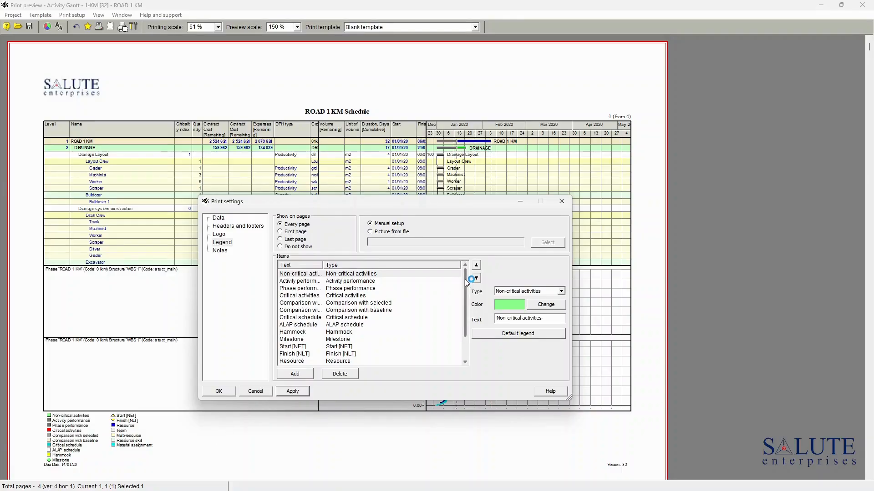
# - Delete the Material assignment and Resource skill items from the legend
pyautogui.scroll(-2, 468, 320)
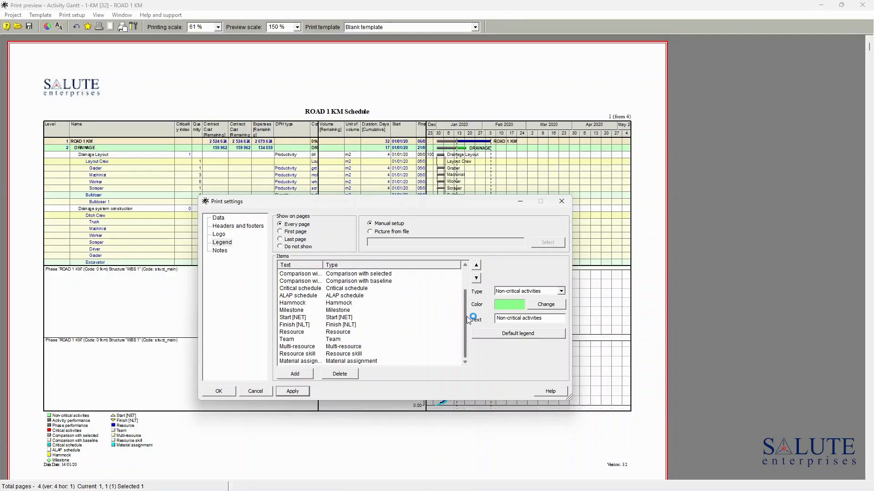
pyautogui.click(291, 347)
pyautogui.click(304, 361)
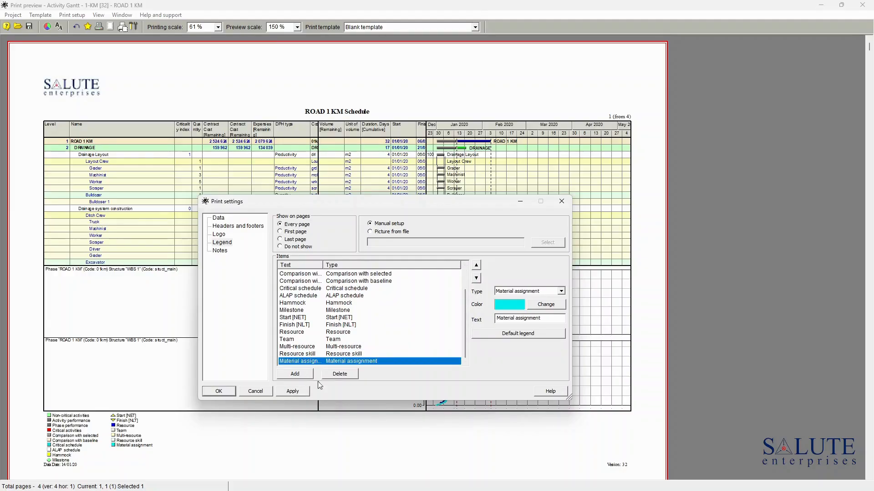
pyautogui.click(340, 375)
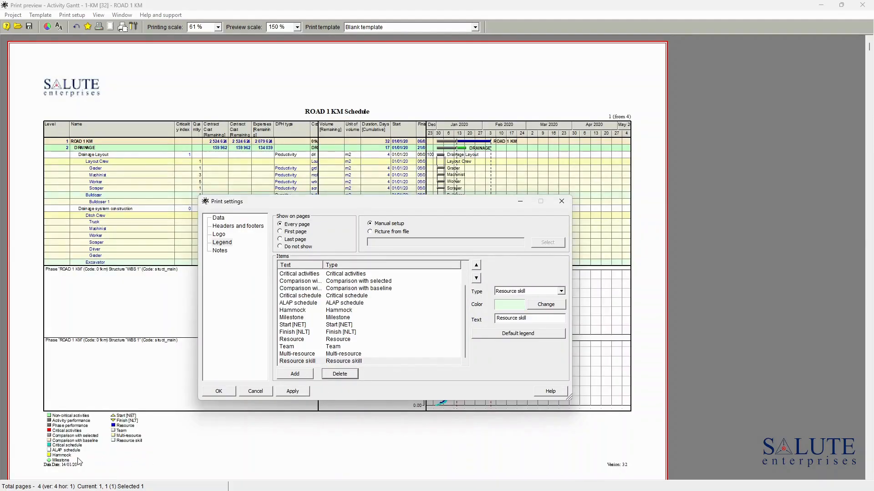
pyautogui.click(298, 318)
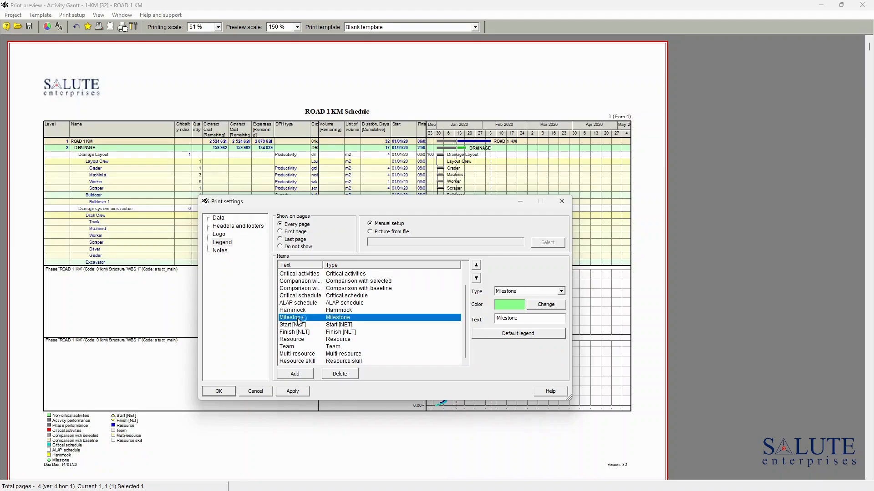
pyautogui.click(301, 362)
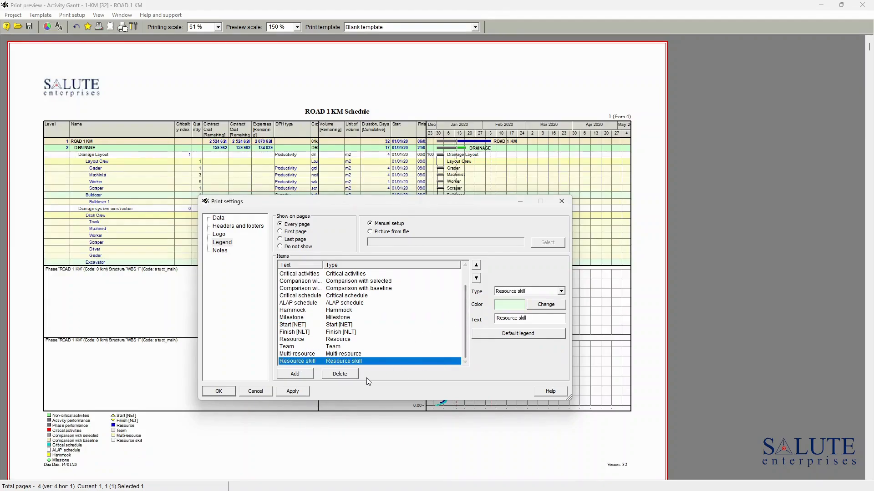
pyautogui.click(339, 373)
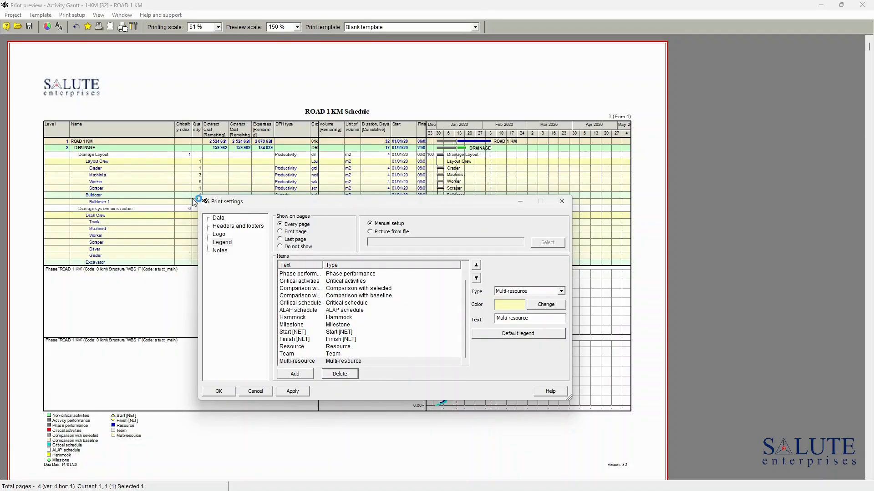
# - Review the notes, legend and data print settings, close them, and inspect the first preview page with the Blank template
pyautogui.click(224, 253)
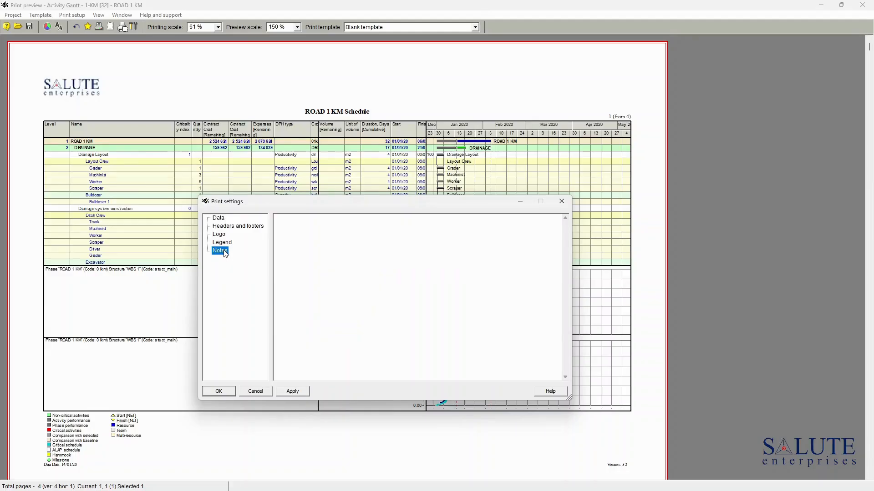
pyautogui.click(227, 244)
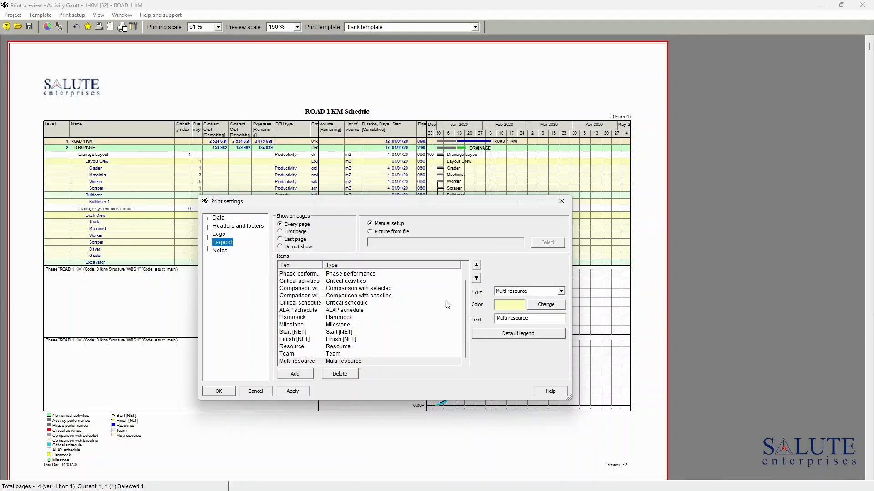
pyautogui.click(218, 219)
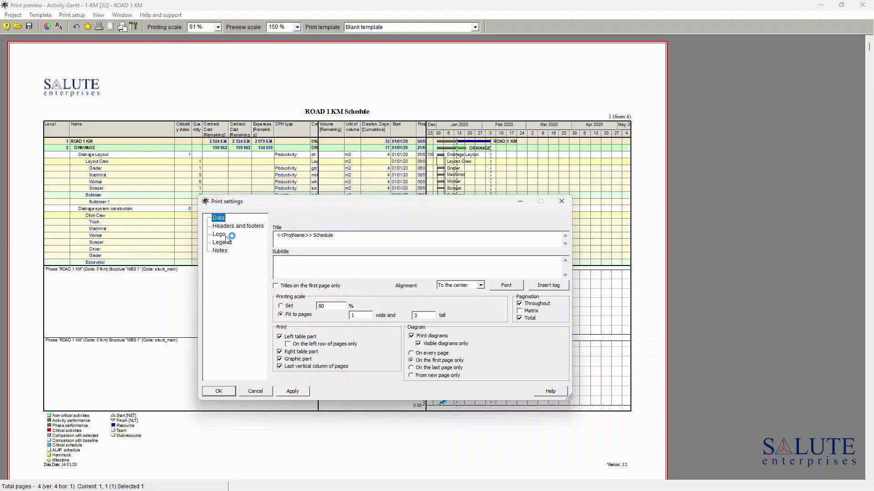
pyautogui.click(563, 205)
pyautogui.scroll(-3, 709, 208)
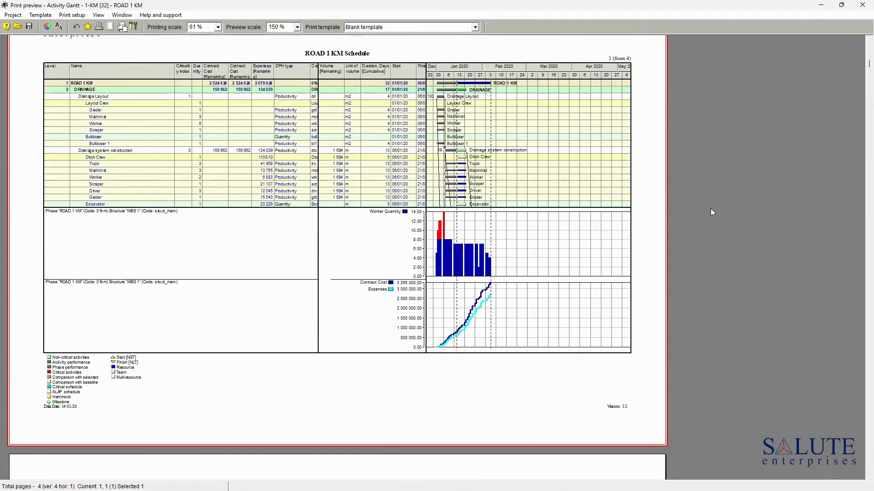
pyautogui.scroll(3, 710, 212)
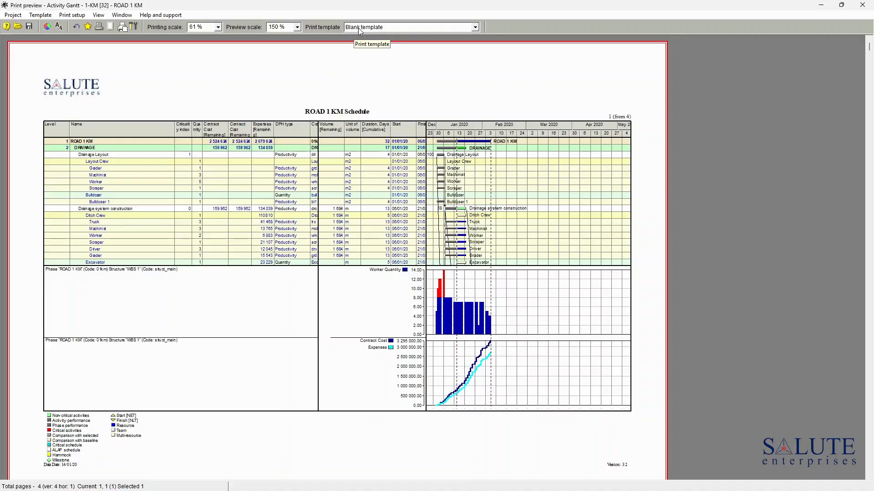
pyautogui.click(475, 28)
pyautogui.click(469, 34)
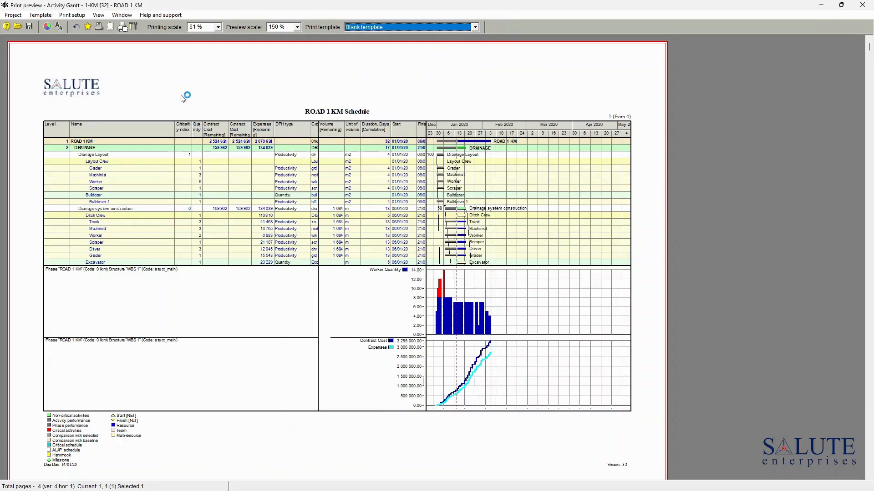
# - Open the project's print templates table from the main window, maximize it, and narrow the Name column
pyautogui.click(123, 16)
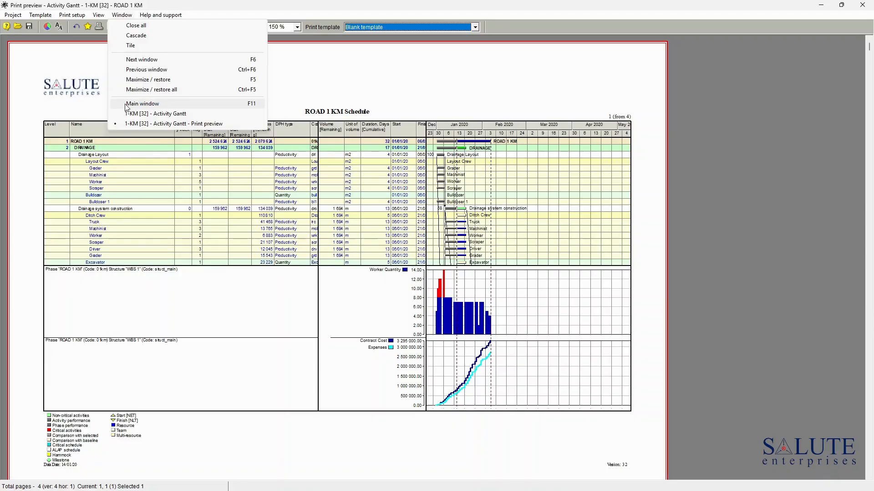
pyautogui.click(153, 108)
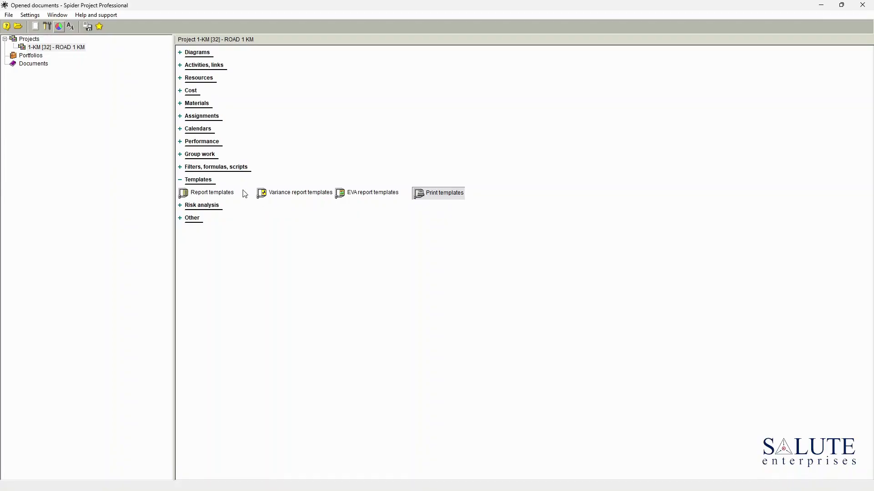
pyautogui.click(449, 193)
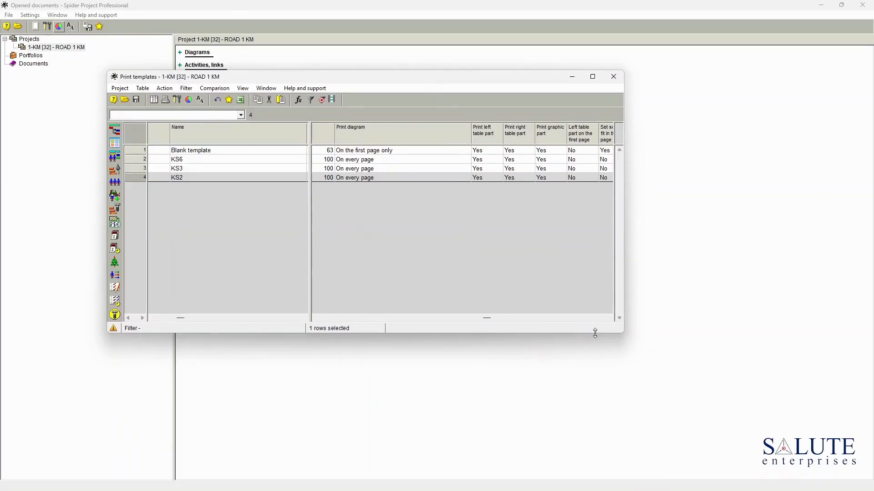
pyautogui.click(593, 77)
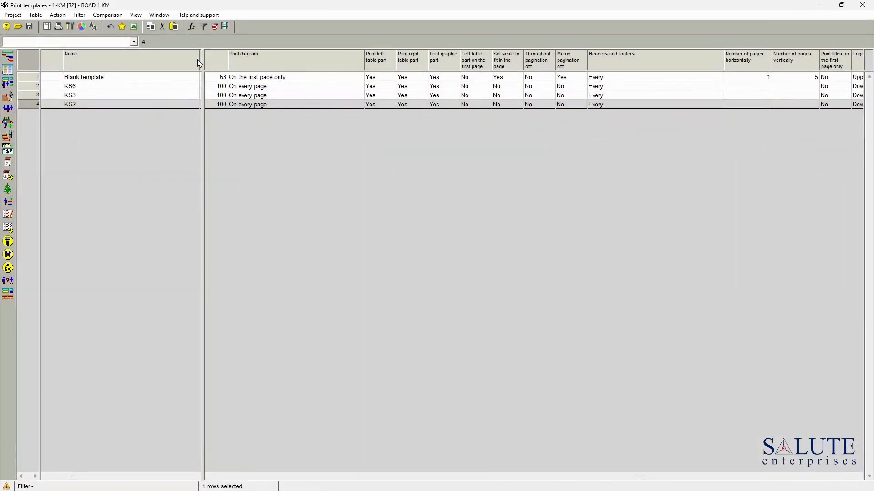
pyautogui.moveTo(199, 59); pyautogui.dragTo(109, 60)
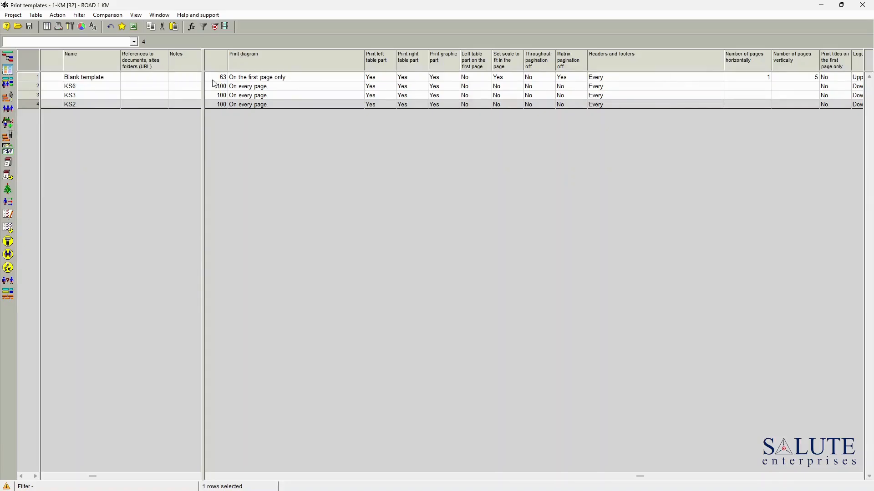
# - Examine the Blank template's stored print settings across the table, including pagination, page counts, logo, legend, headers and footers
pyautogui.click(298, 79)
pyautogui.press('Tab')
pyautogui.press('Tab')
pyautogui.press('Tab')
pyautogui.press('Tab')
pyautogui.press('Tab')
pyautogui.press('Tab')
pyautogui.press('Tab')
pyautogui.press('Tab')
pyautogui.press('Tab')
pyautogui.press('Tab')
pyautogui.press('Tab')
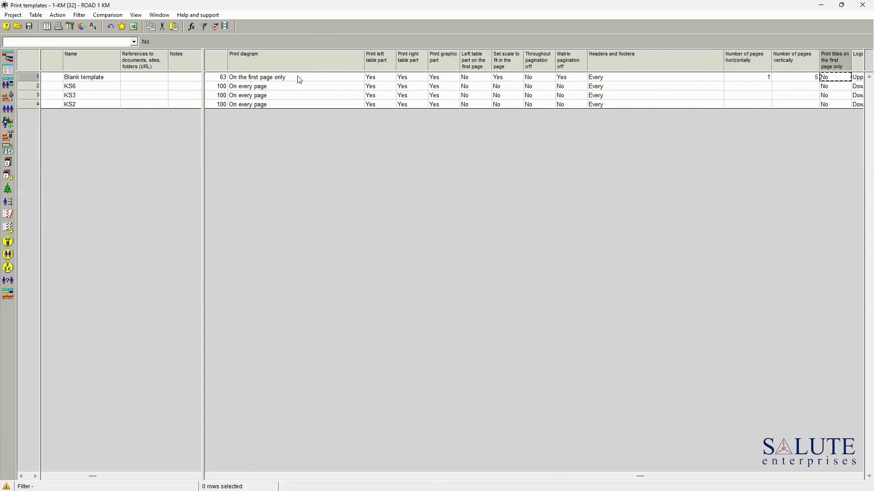
pyautogui.press('Tab')
pyautogui.press('Tab')
pyautogui.press('Tab')
pyautogui.press('Tab')
pyautogui.press('Tab')
pyautogui.press('Tab')
pyautogui.press('Tab')
pyautogui.press('Tab')
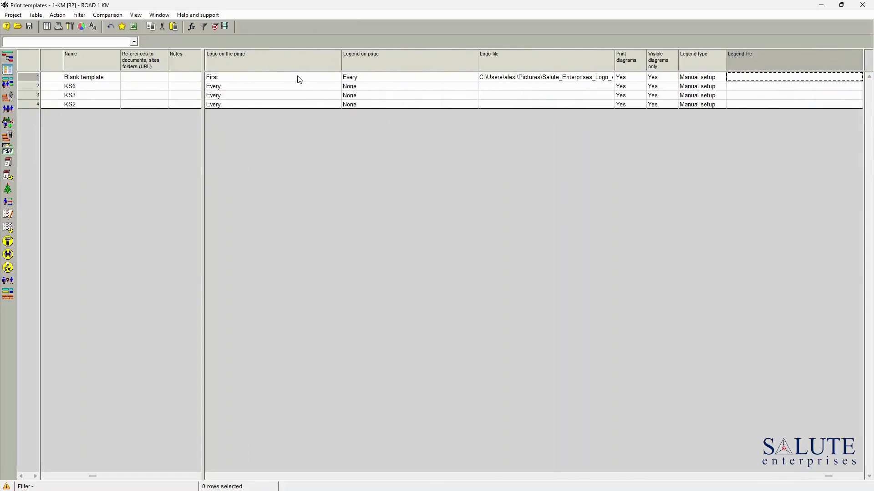
pyautogui.press('Tab')
pyautogui.press('Left')
pyautogui.press('Left')
pyautogui.press('Left')
pyautogui.press('Left')
pyautogui.press('Left')
pyautogui.press('Left')
pyautogui.press('Left')
pyautogui.press('Left')
pyautogui.press('Left')
pyautogui.press('Left')
pyautogui.press('Left')
pyautogui.press('Left')
pyautogui.press('Left')
pyautogui.press('Left')
pyautogui.press('Left')
pyautogui.press('Left')
pyautogui.press('Left')
pyautogui.press('Left')
pyautogui.press('Left')
pyautogui.press('Left')
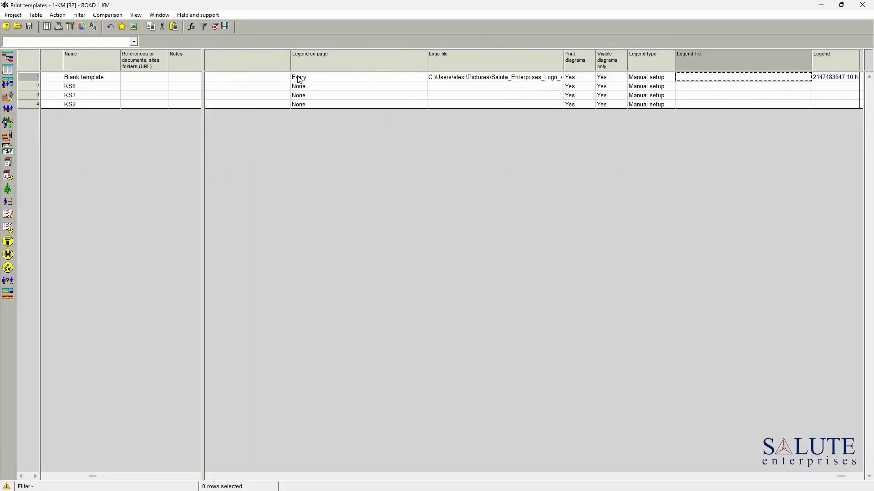
pyautogui.press('Left')
pyautogui.press('Left')
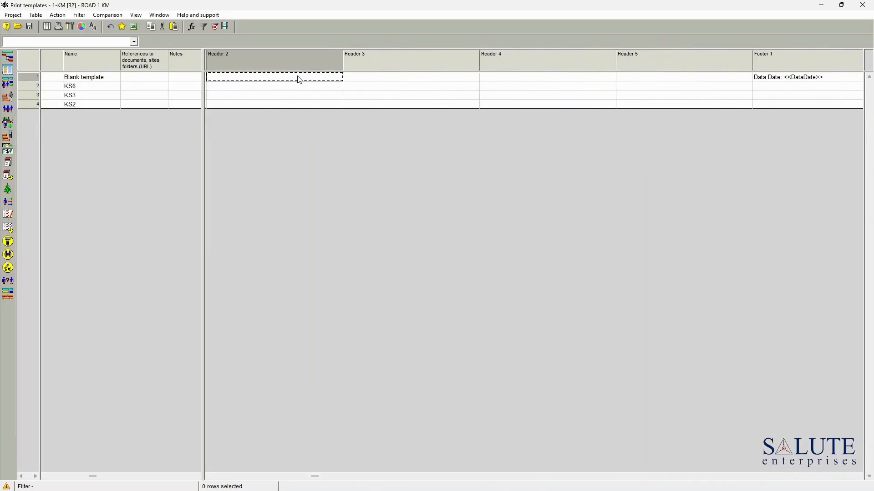
# - Add a new print template below KS2 in the print templates table
pyautogui.rightClick(29, 118)
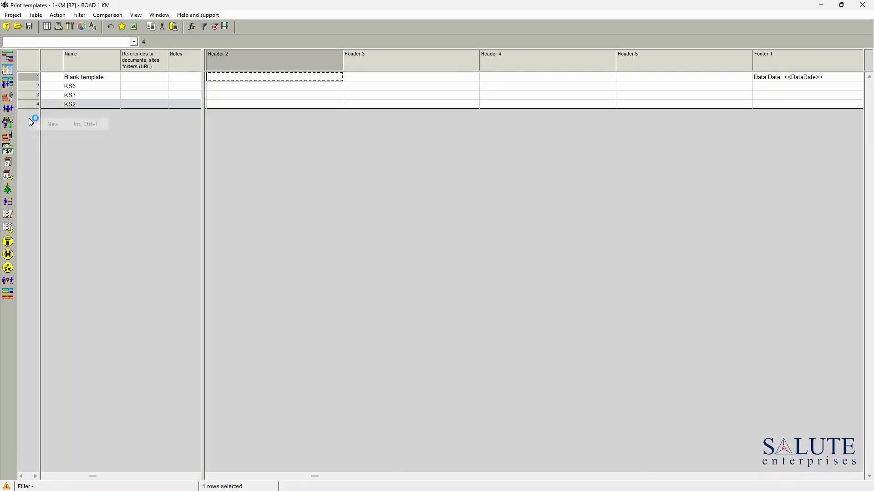
pyautogui.click(53, 125)
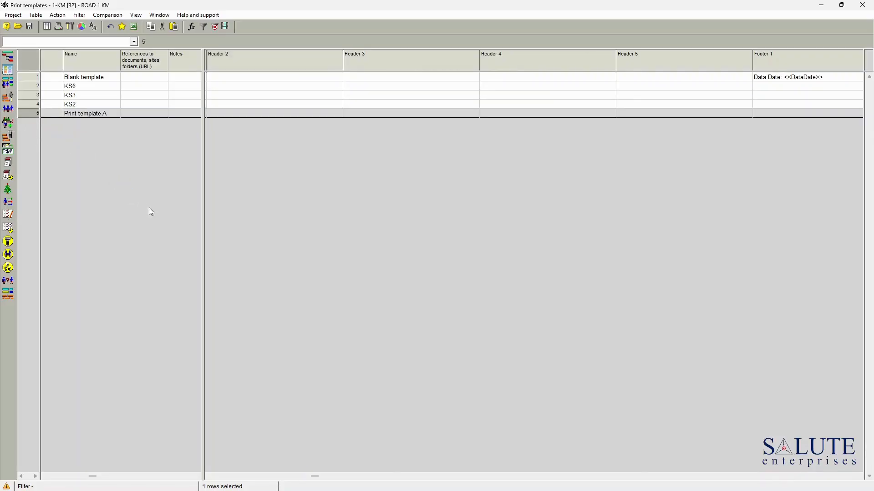
# - Name the new print template Salute and close the print templates table
pyautogui.click(86, 116)
pyautogui.write('Salute')
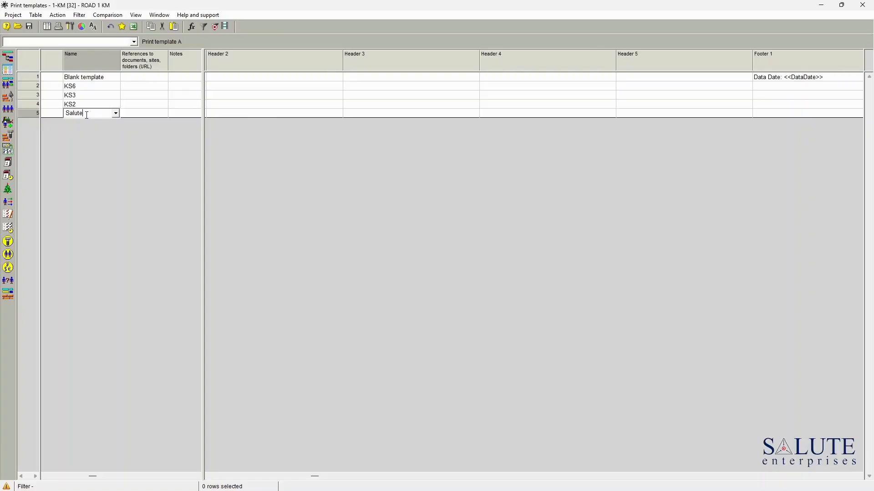
pyautogui.press('Return')
pyautogui.click(862, 6)
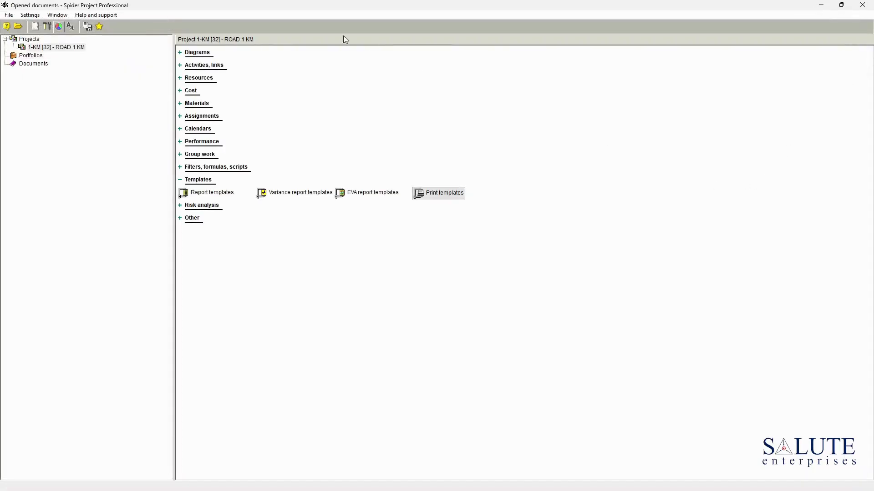
# - Return to the Activity Gantt print preview and save its current print settings to the Salute template
pyautogui.click(58, 15)
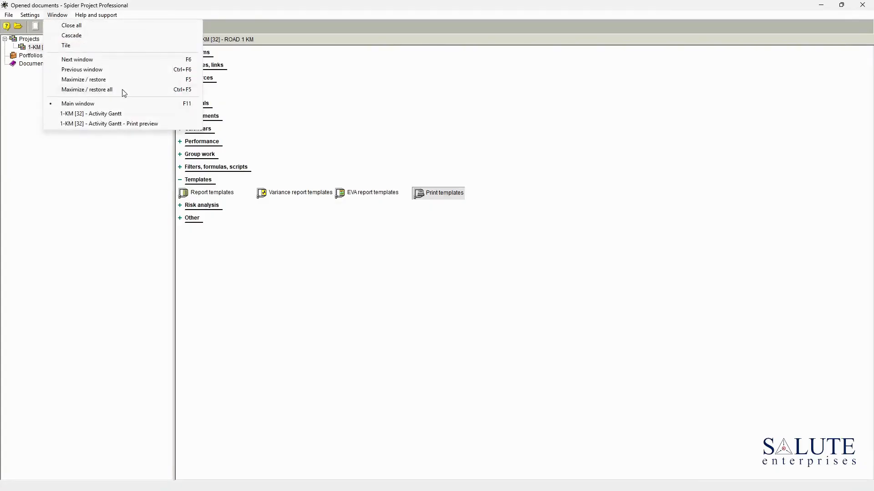
pyautogui.click(121, 123)
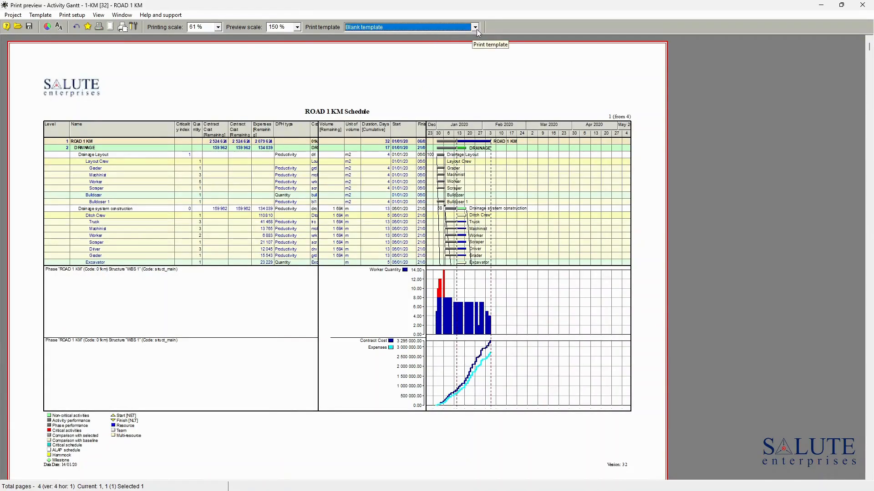
pyautogui.click(475, 27)
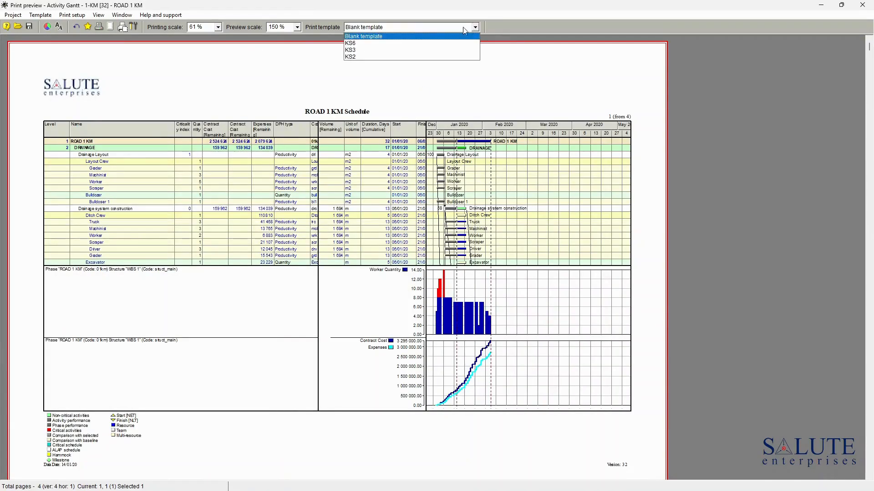
pyautogui.click(44, 16)
pyautogui.click(42, 16)
pyautogui.click(69, 36)
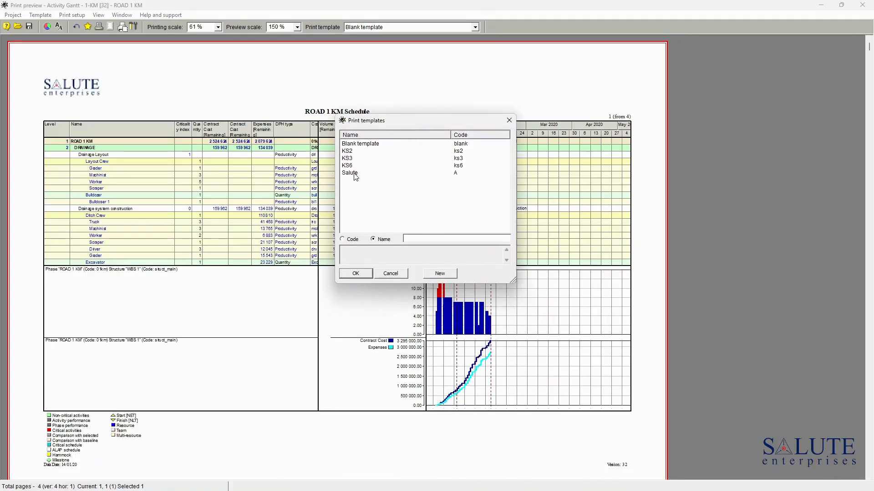
pyautogui.click(356, 174)
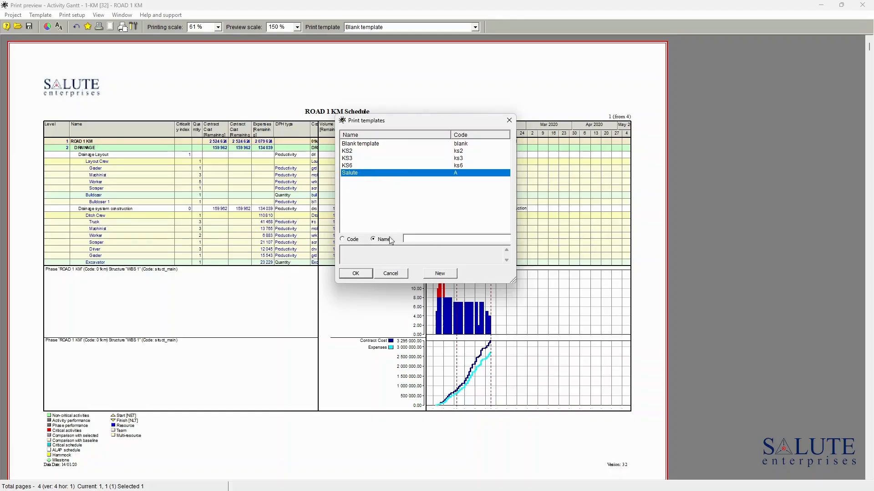
pyautogui.click(356, 273)
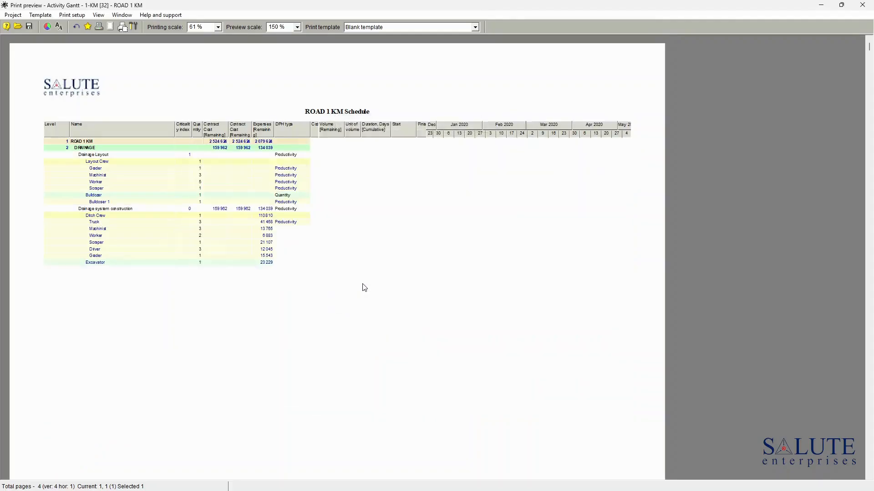
# - Choose Salute as the preview's print template and load the print settings from it
pyautogui.click(474, 27)
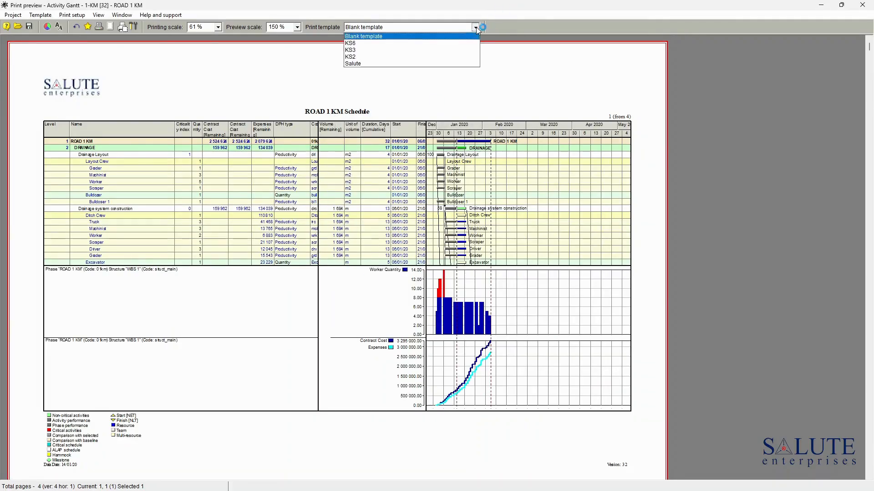
pyautogui.click(353, 63)
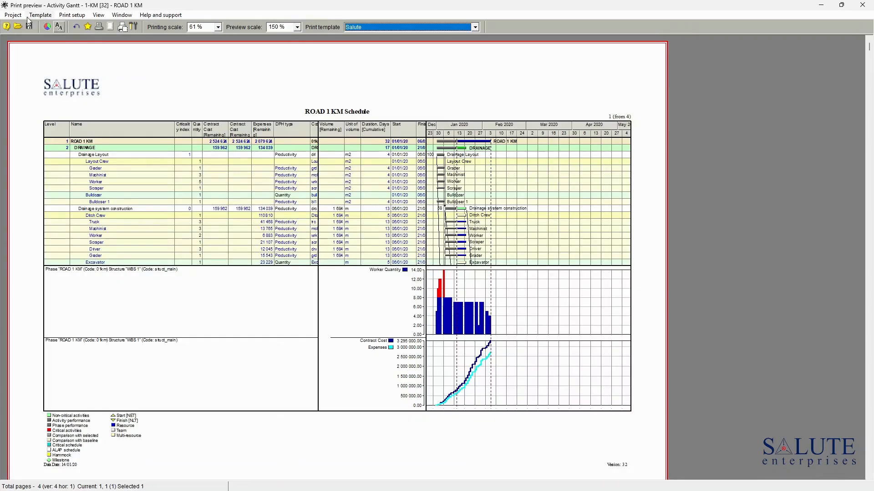
pyautogui.click(40, 17)
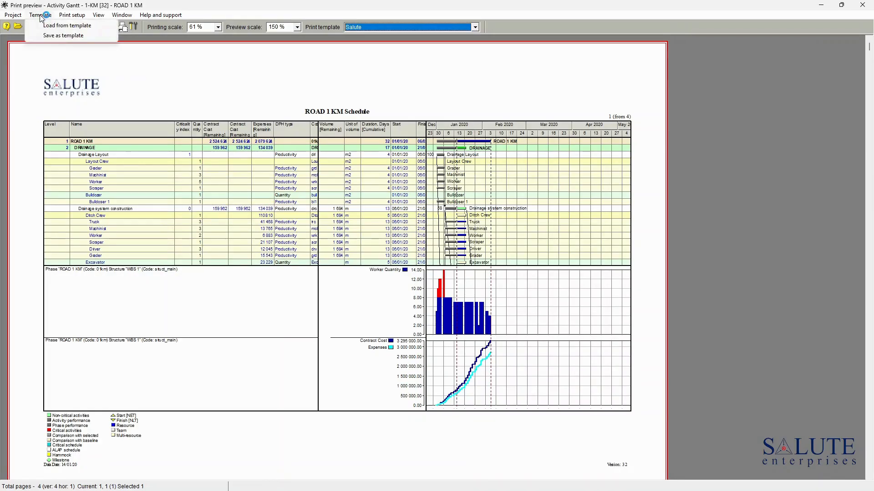
pyautogui.click(76, 30)
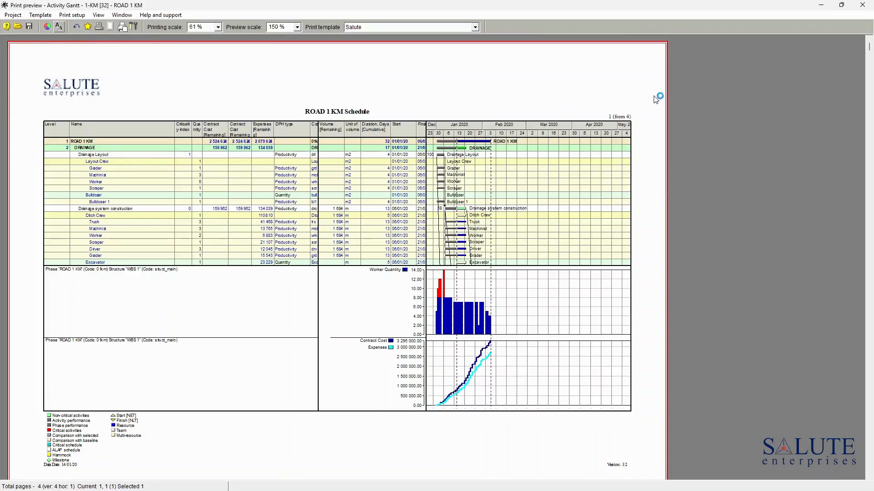